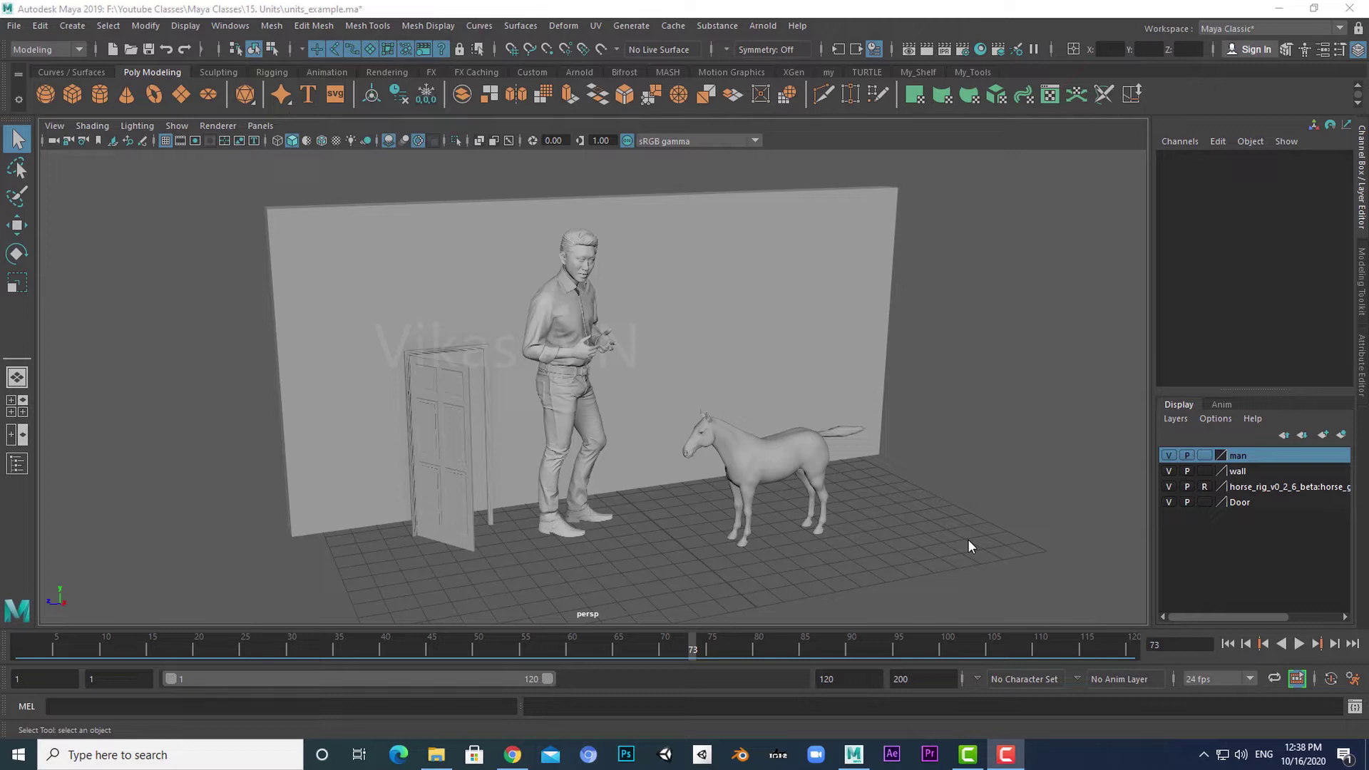
Step: Select the whole Door1 group and scale it up uniformly to about 1.23
{"action": "left_click_drag", "start_coordinate": [965, 541], "coordinate": [937, 546], "text": "alt"}
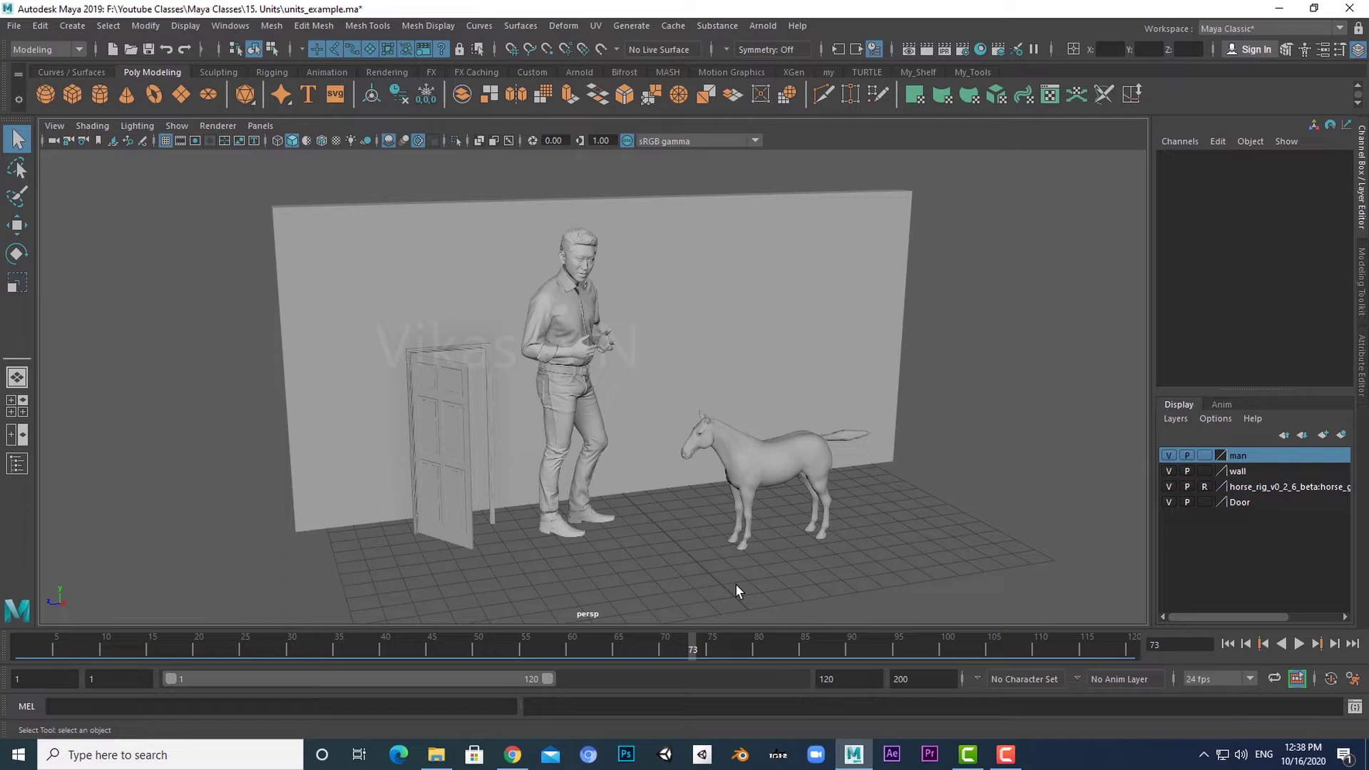
{"action": "left_click_drag", "start_coordinate": [737, 591], "coordinate": [562, 442], "text": "alt"}
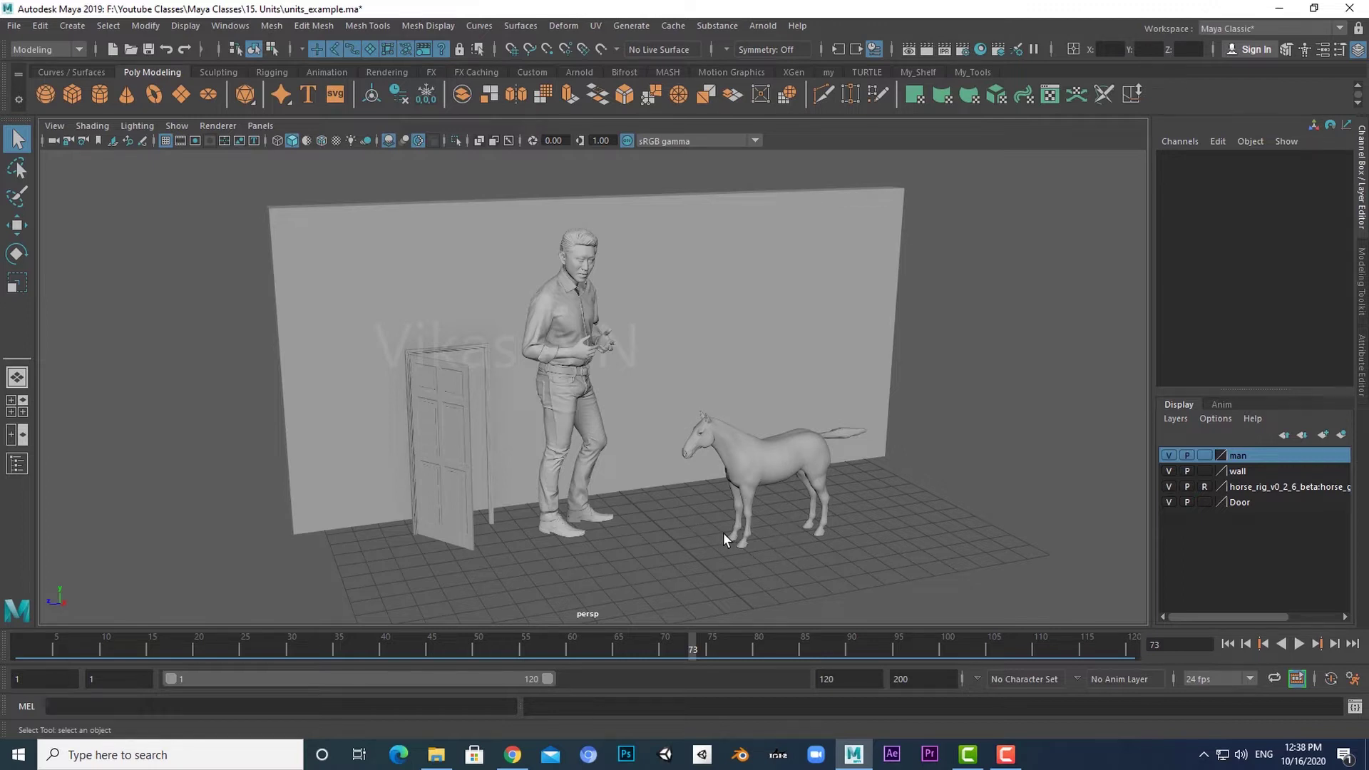
{"action": "left_click_drag", "start_coordinate": [724, 535], "coordinate": [722, 537], "text": "alt"}
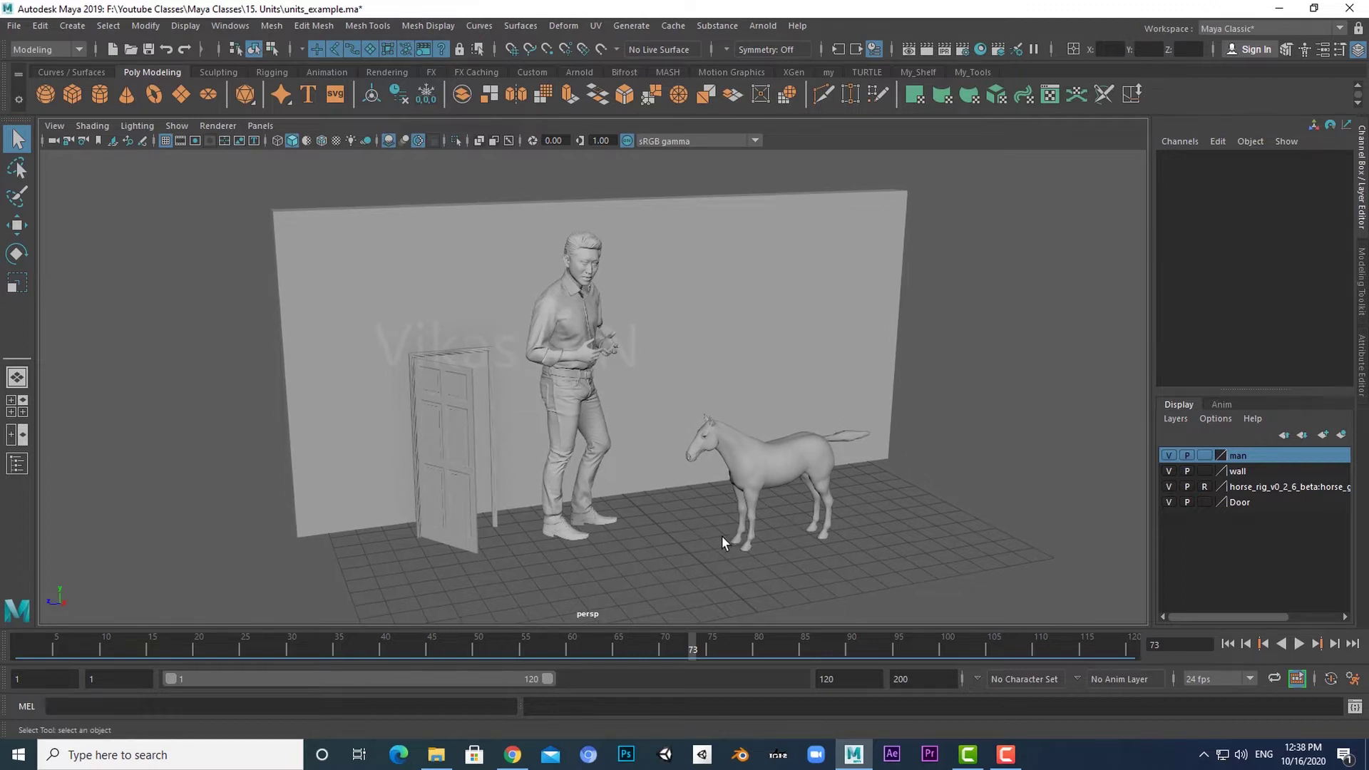
{"action": "left_click", "coordinate": [783, 306]}
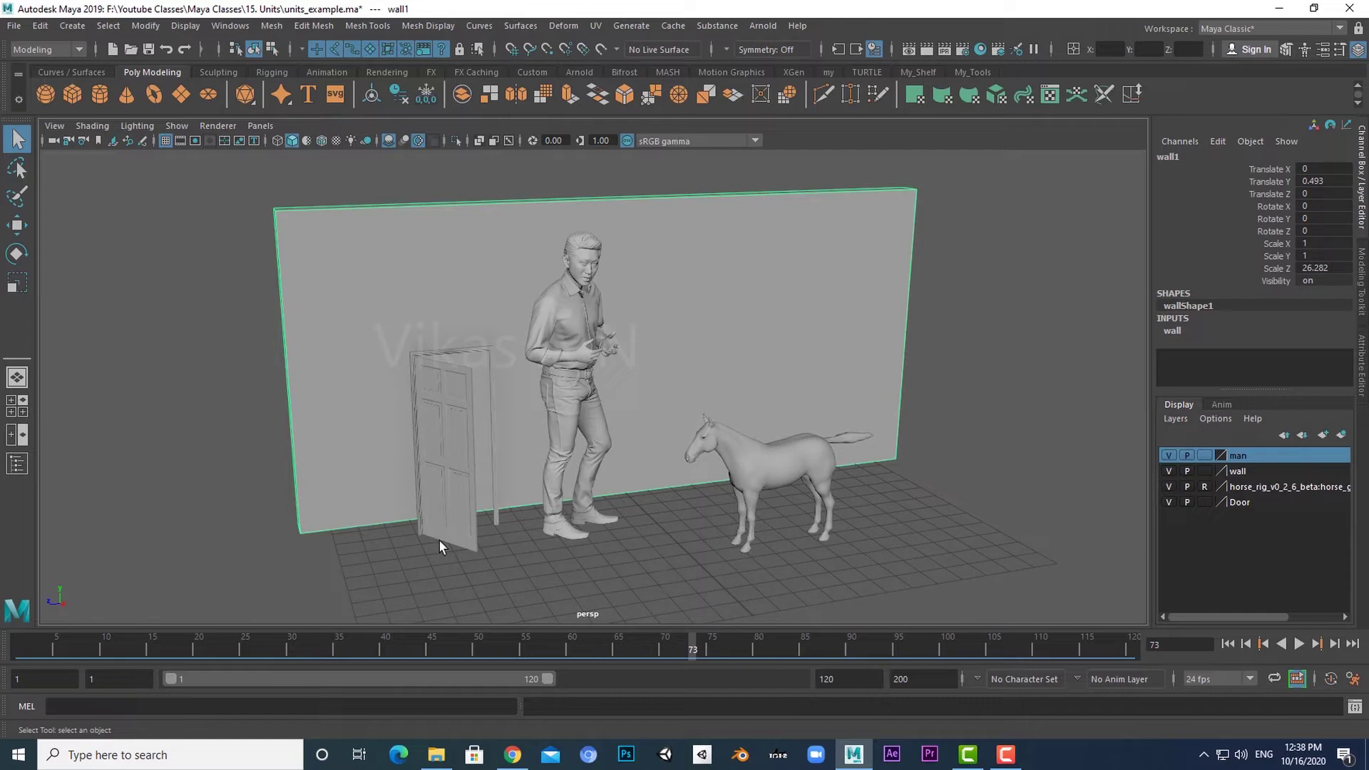
{"action": "left_click", "coordinate": [444, 508]}
{"action": "key", "text": "Up"}
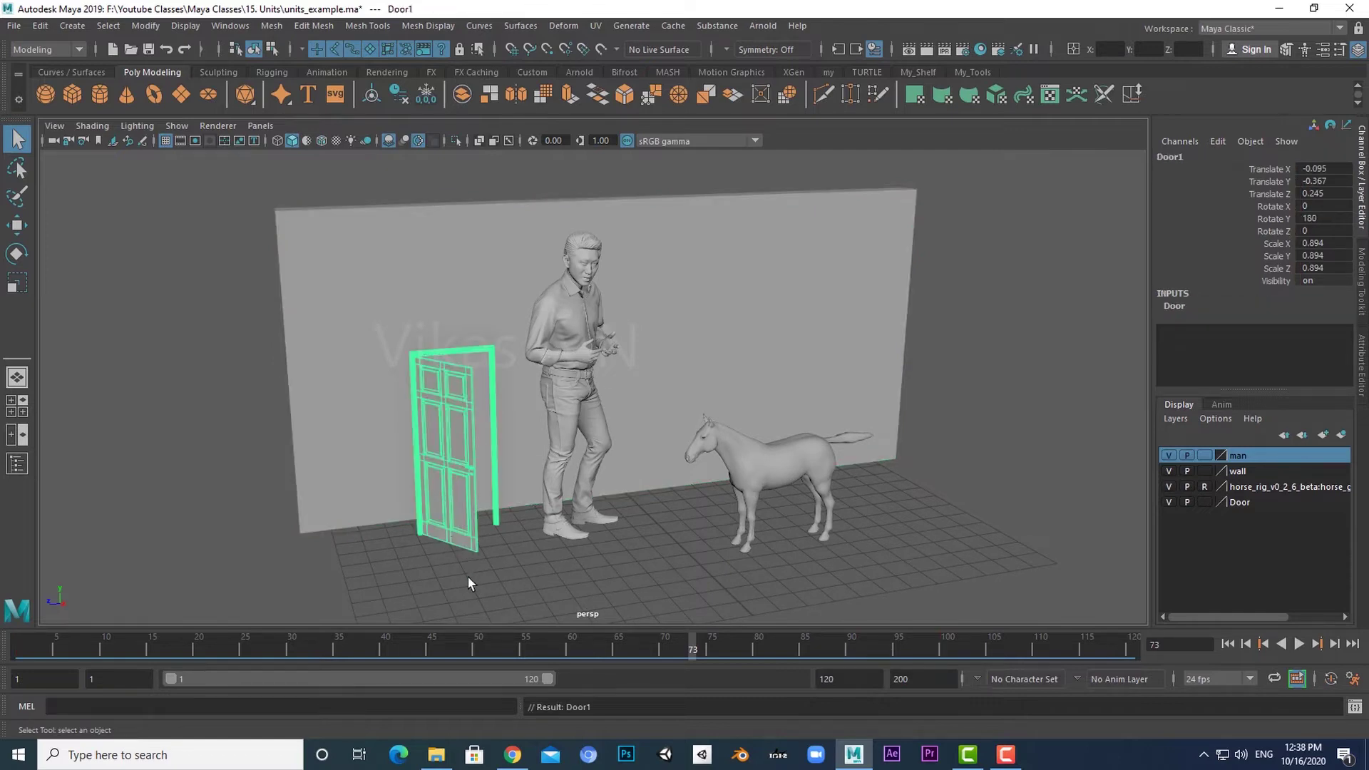
{"action": "key", "text": "r"}
{"action": "mouse_move", "coordinate": [493, 526]}
{"action": "left_mouse_down"}
{"action": "mouse_move", "coordinate": [520, 524]}
{"action": "mouse_move", "coordinate": [499, 525]}
{"action": "mouse_move", "coordinate": [495, 558]}
{"action": "left_mouse_up"}
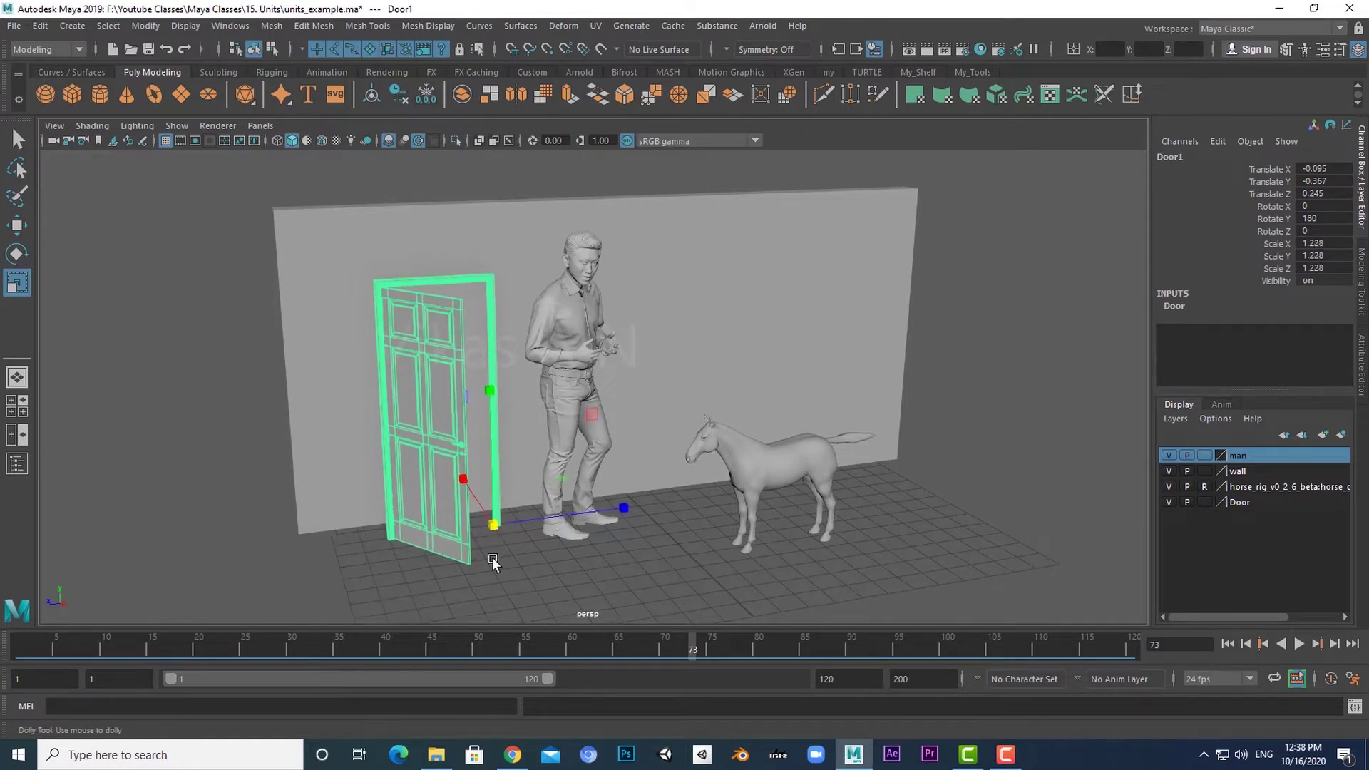
{"action": "scroll", "coordinate": [495, 558], "scroll_direction": "up", "scroll_amount": 2}
{"action": "key", "text": "q"}
Step: Scale the man figure down uniformly to 0.048, then deselect it
{"action": "left_click", "coordinate": [558, 451]}
{"action": "scroll", "coordinate": [558, 450], "scroll_direction": "down", "scroll_amount": 2}
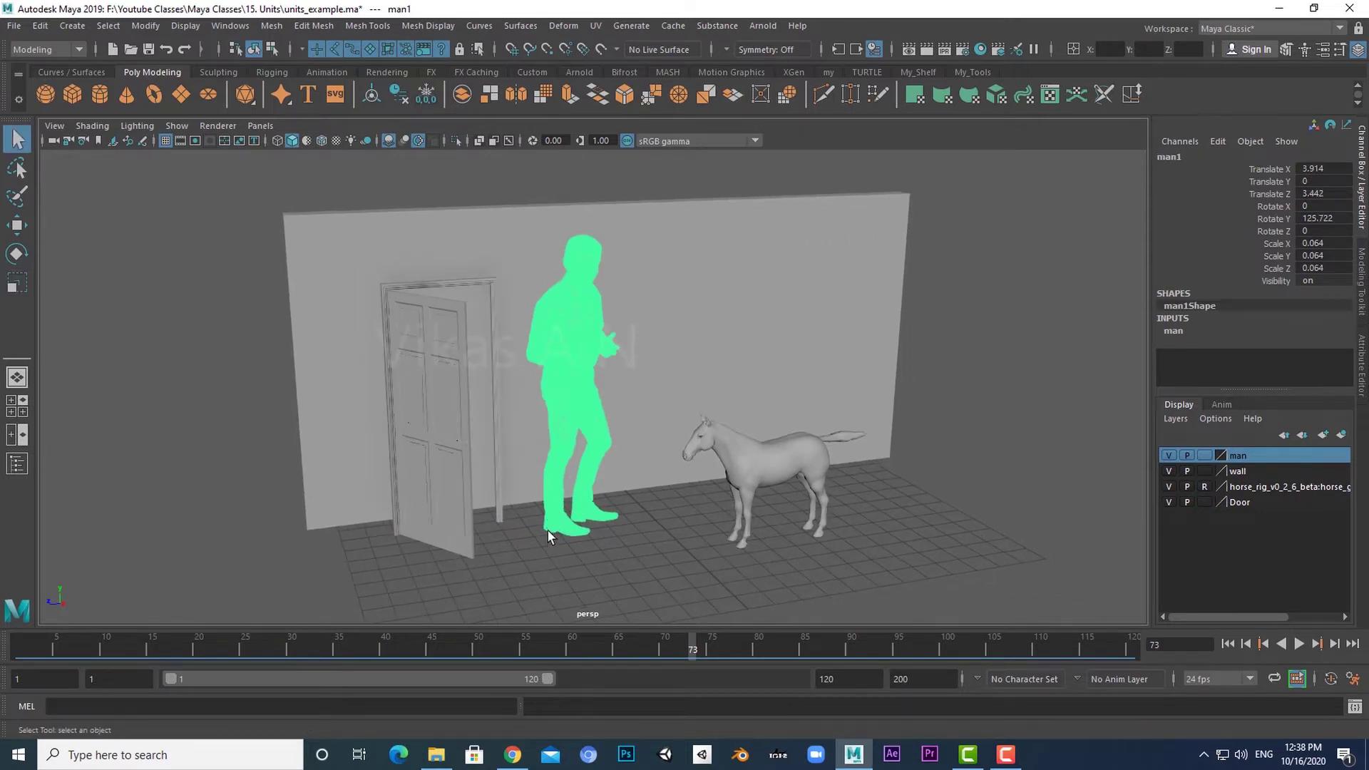
{"action": "key", "text": "r"}
{"action": "middle_click_drag", "start_coordinate": [857, 562], "coordinate": [777, 589]}
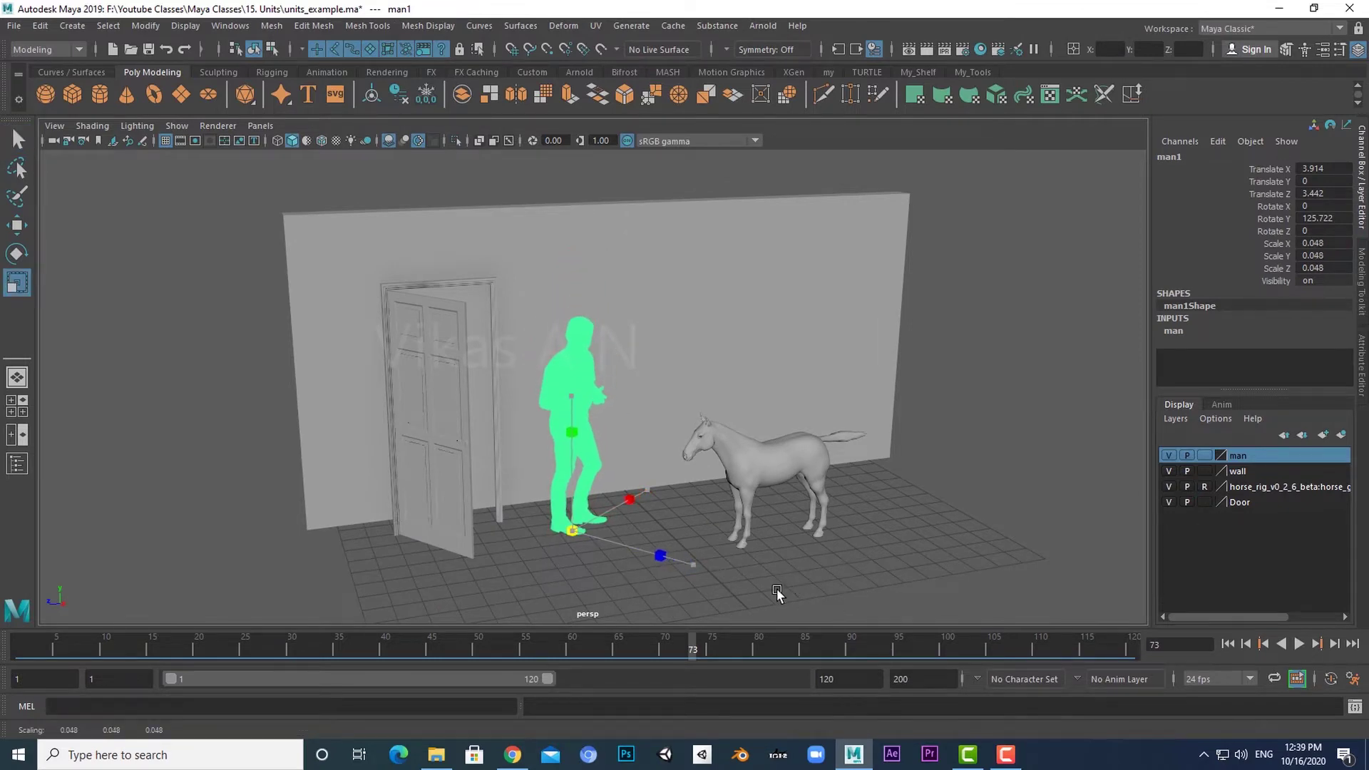
{"action": "scroll", "coordinate": [585, 575], "scroll_direction": "up", "scroll_amount": 2}
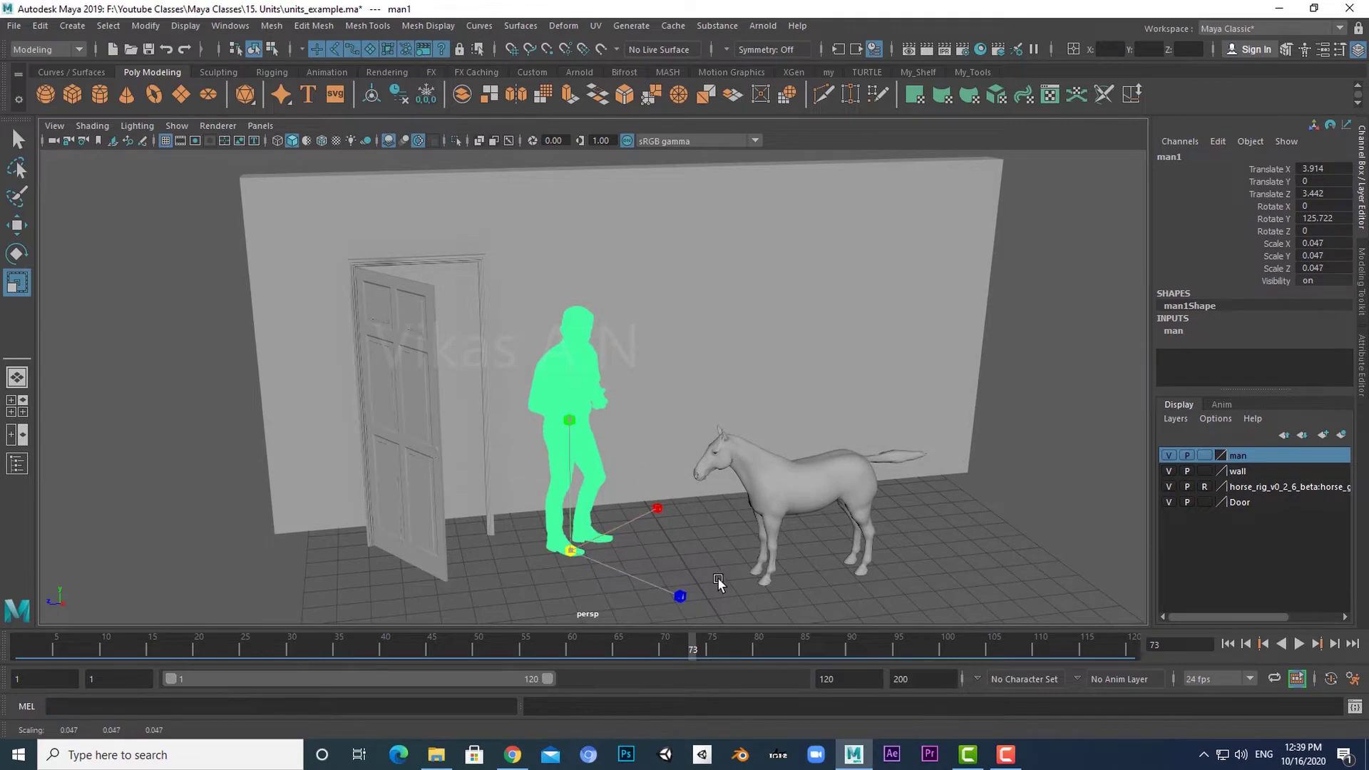
{"action": "left_click_drag", "start_coordinate": [717, 576], "coordinate": [719, 558], "text": "alt"}
{"action": "middle_click_drag", "start_coordinate": [719, 558], "coordinate": [730, 563]}
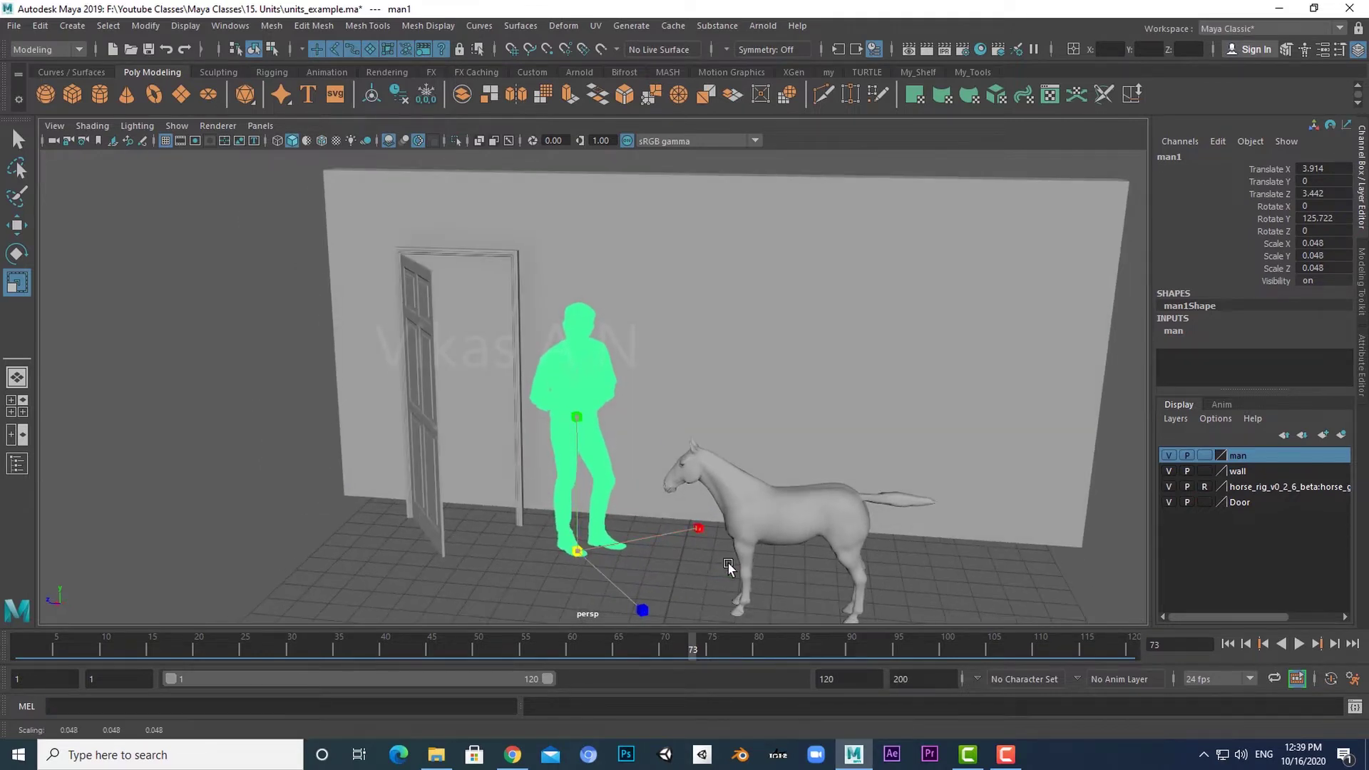
{"action": "key", "text": "q"}
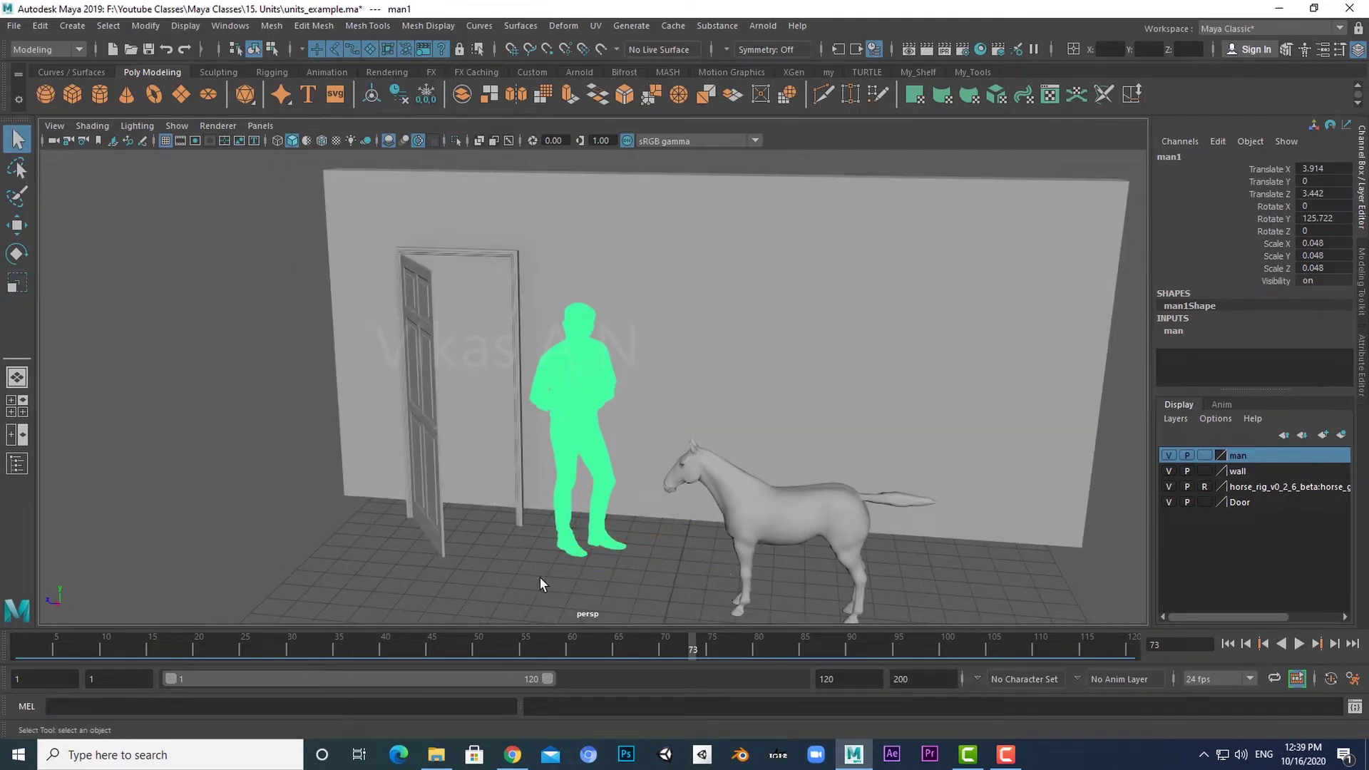
{"action": "left_click", "coordinate": [541, 577]}
{"action": "mouse_move", "coordinate": [541, 576]}
{"action": "left_mouse_down", "text": "alt"}
{"action": "mouse_move", "coordinate": [613, 579]}
{"action": "mouse_move", "coordinate": [614, 562]}
{"action": "mouse_move", "coordinate": [762, 497]}
{"action": "left_mouse_up", "text": "alt"}
Step: Show NURBS curves and raise the horse rig's Global Scale from 0.26 to 0.48
{"action": "left_click", "coordinate": [782, 474]}
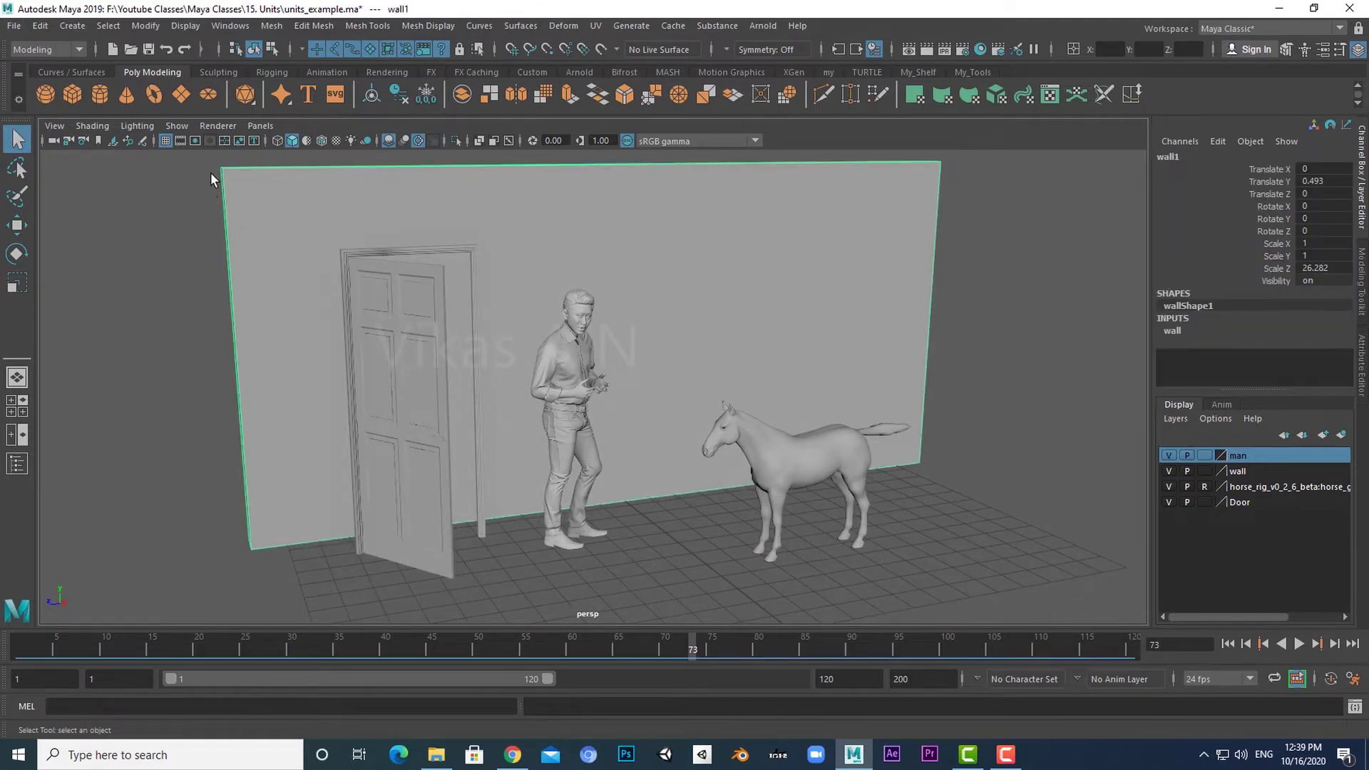
{"action": "left_click", "coordinate": [177, 125]}
{"action": "left_click", "coordinate": [235, 164]}
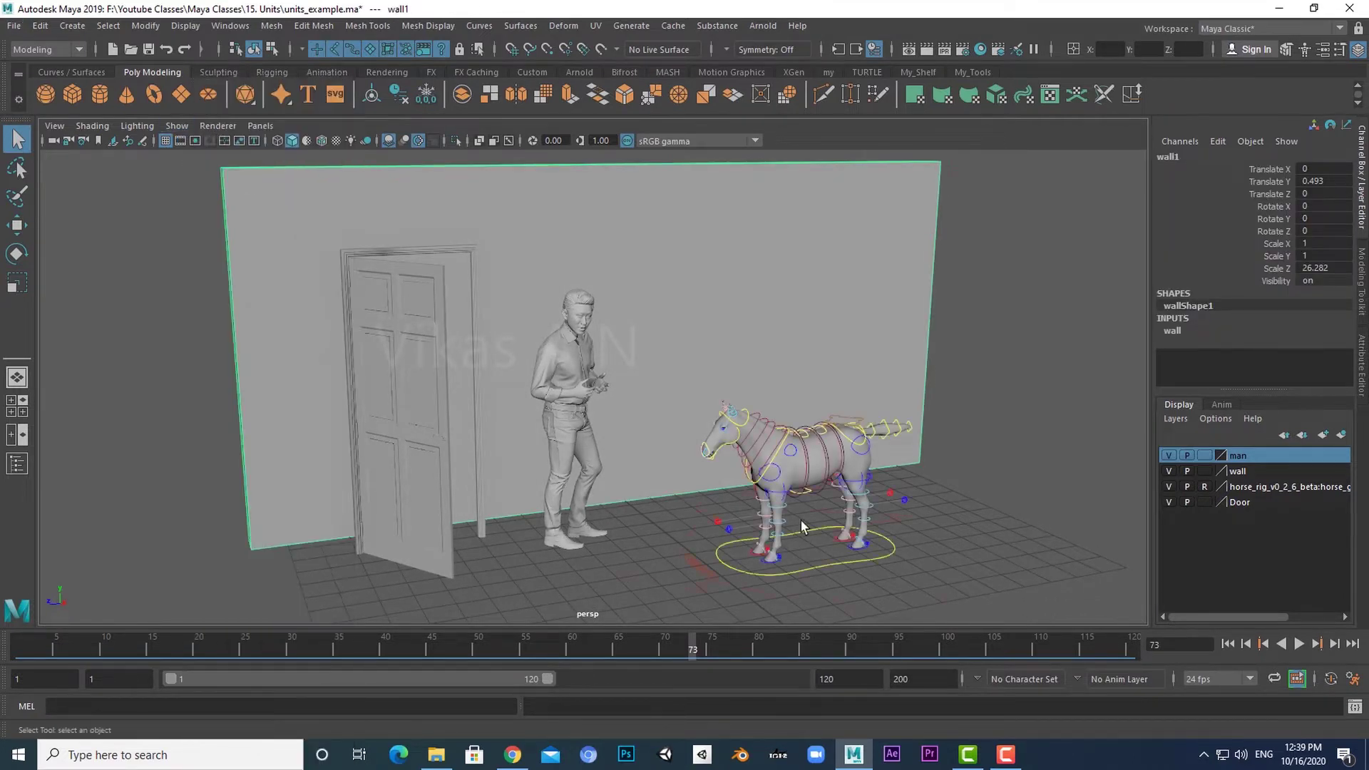
{"action": "left_click", "coordinate": [839, 599]}
{"action": "left_click", "coordinate": [1259, 257]}
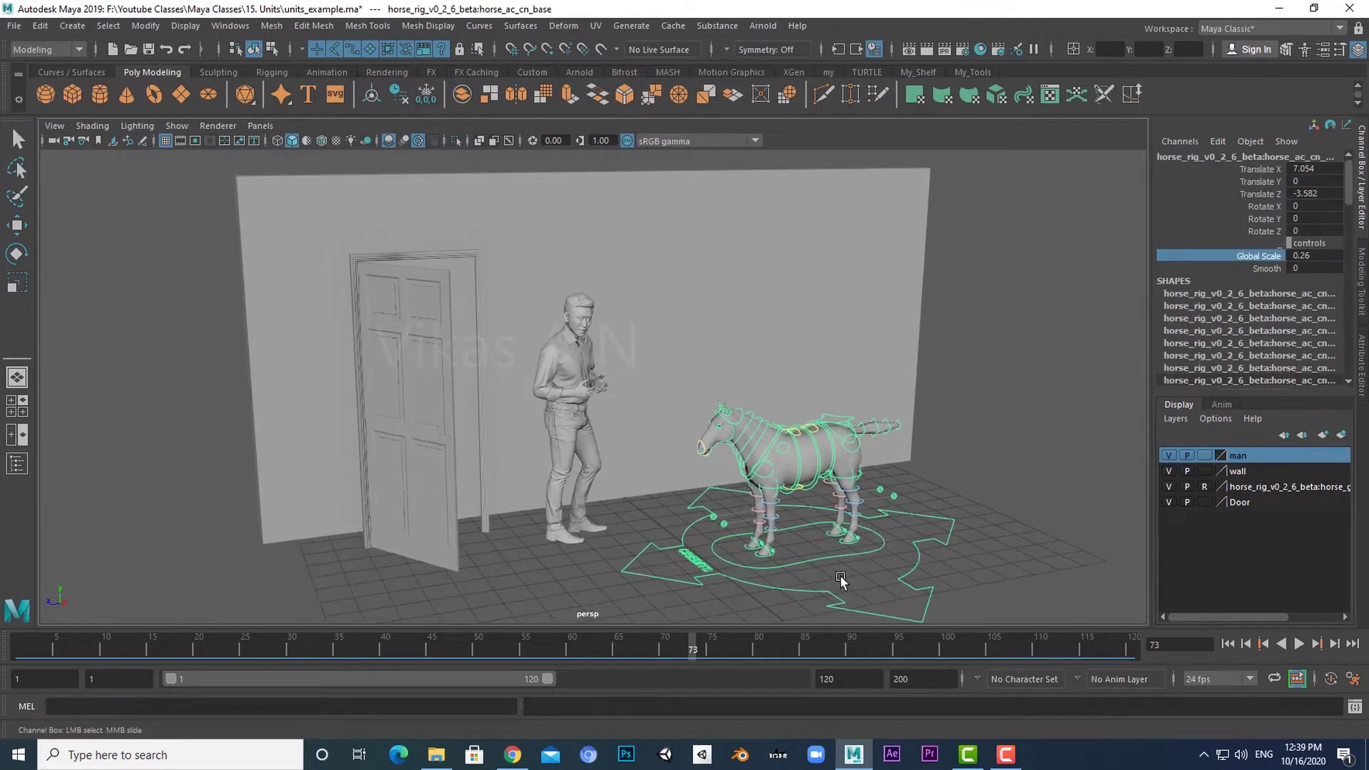
{"action": "middle_click_drag", "start_coordinate": [751, 583], "coordinate": [776, 577]}
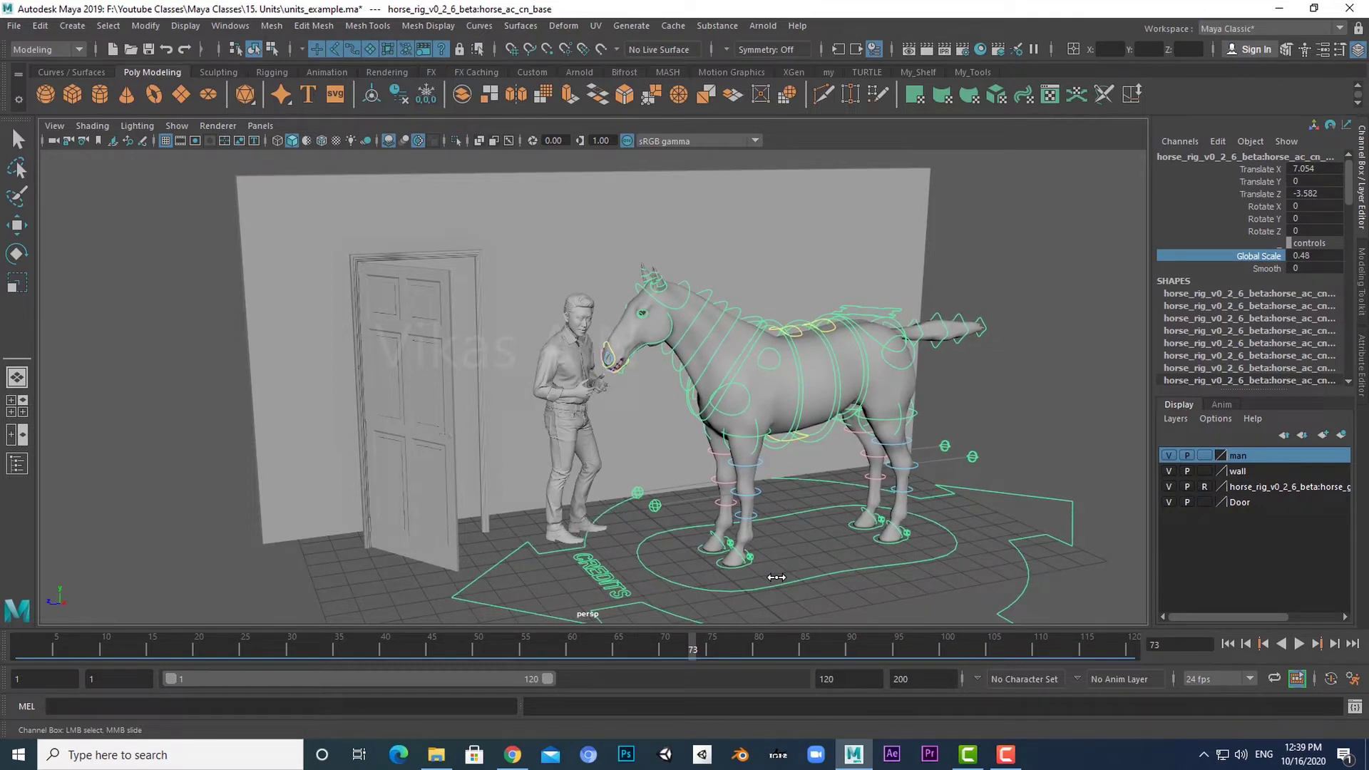
{"action": "middle_click_drag", "start_coordinate": [777, 577], "coordinate": [775, 585]}
{"action": "scroll", "coordinate": [895, 567], "scroll_direction": "down", "scroll_amount": 2}
Step: Hide NURBS curves again so the rig controls disappear, and clear the selection
{"action": "left_click", "coordinate": [177, 126]}
{"action": "left_click", "coordinate": [240, 165]}
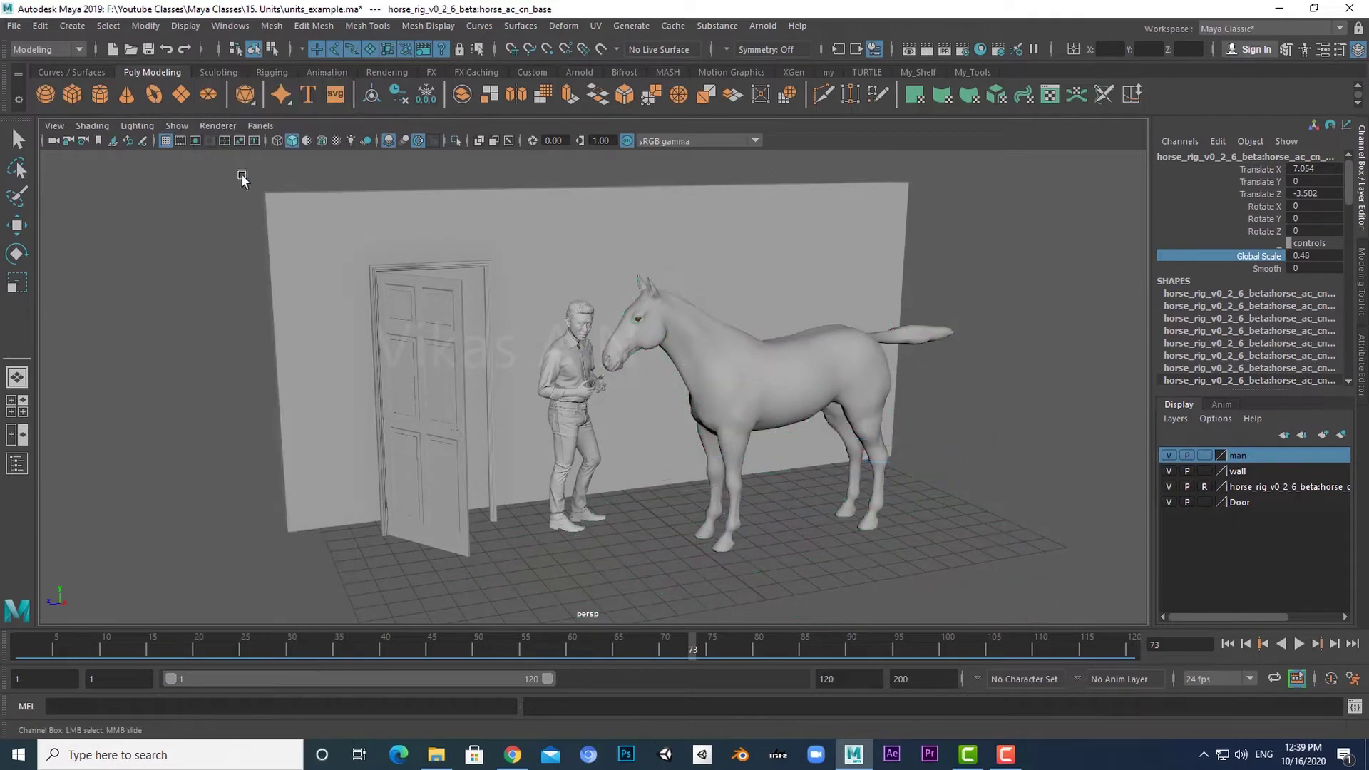
{"action": "left_click", "coordinate": [177, 125]}
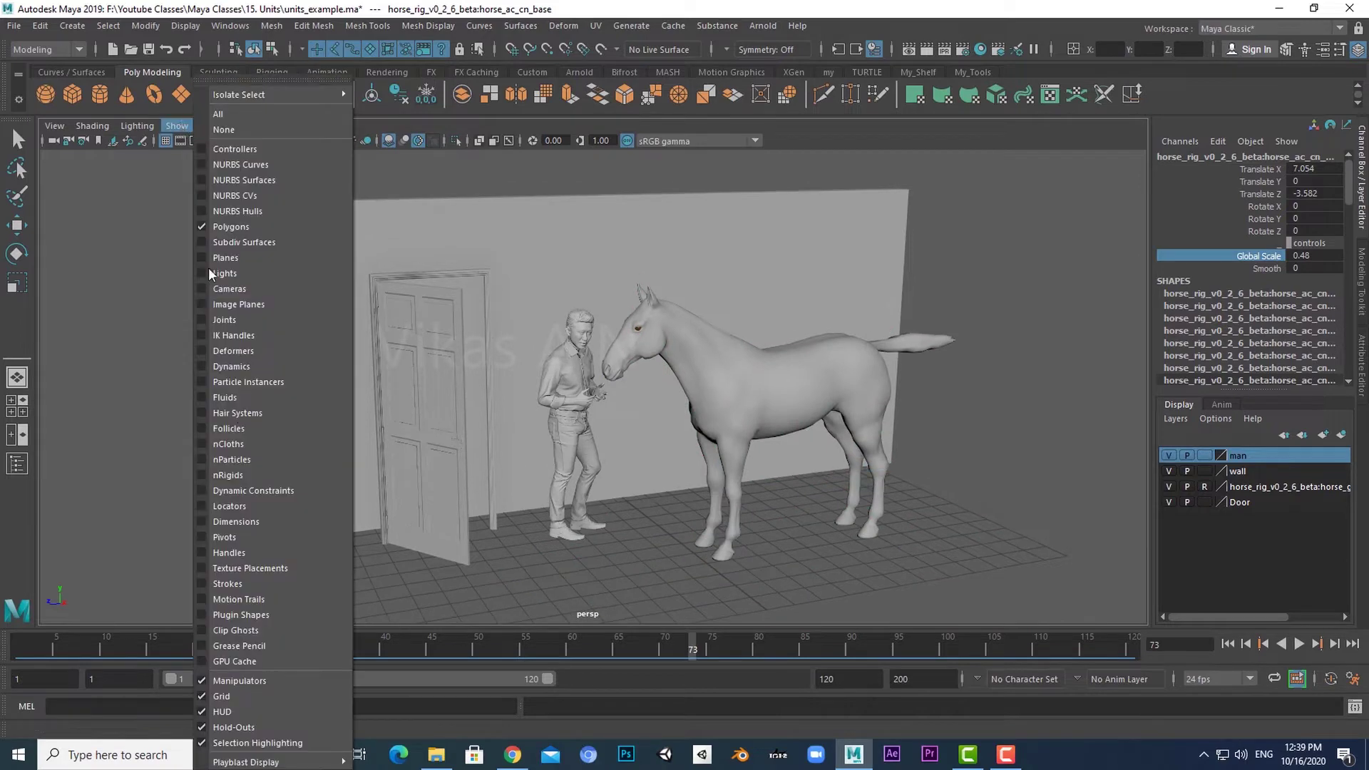
{"action": "left_click", "coordinate": [602, 571]}
{"action": "left_click_drag", "start_coordinate": [671, 570], "coordinate": [661, 570], "text": "alt"}
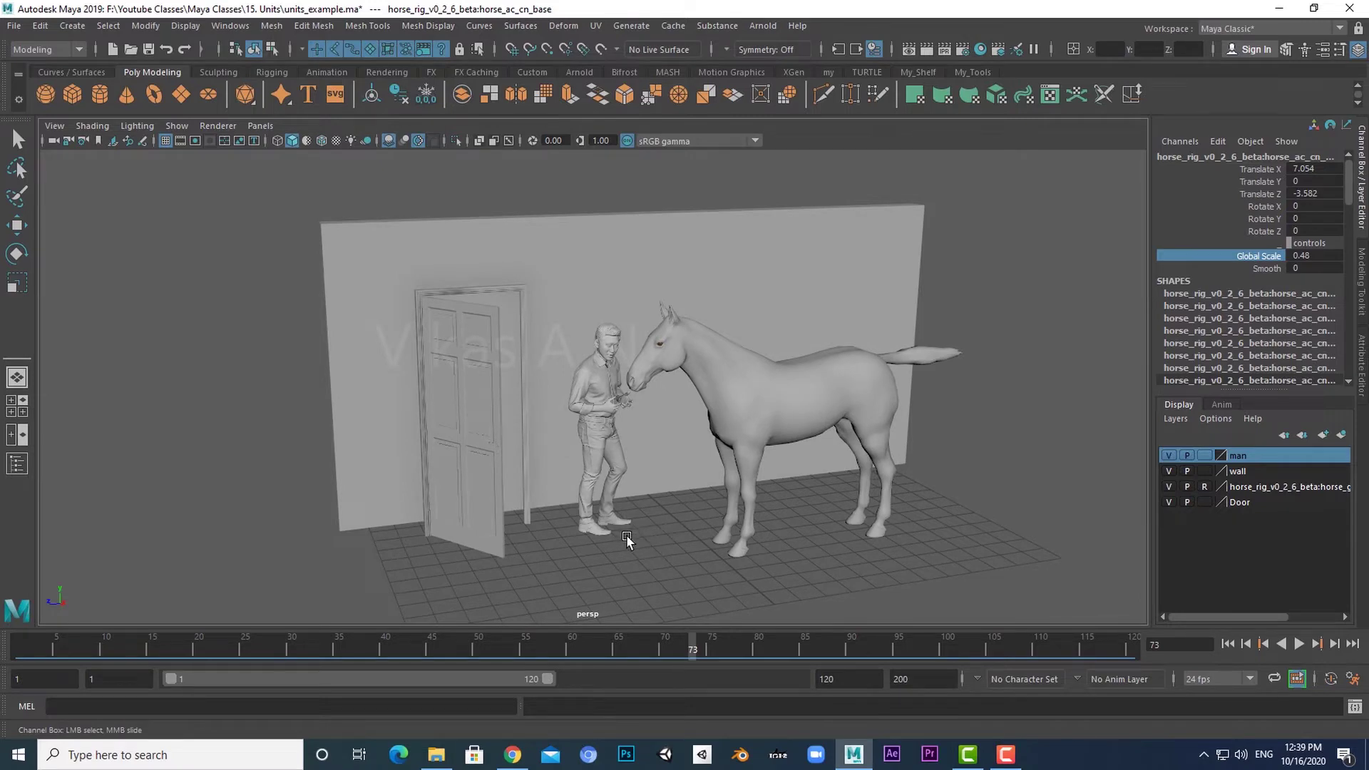
{"action": "left_click", "coordinate": [621, 478]}
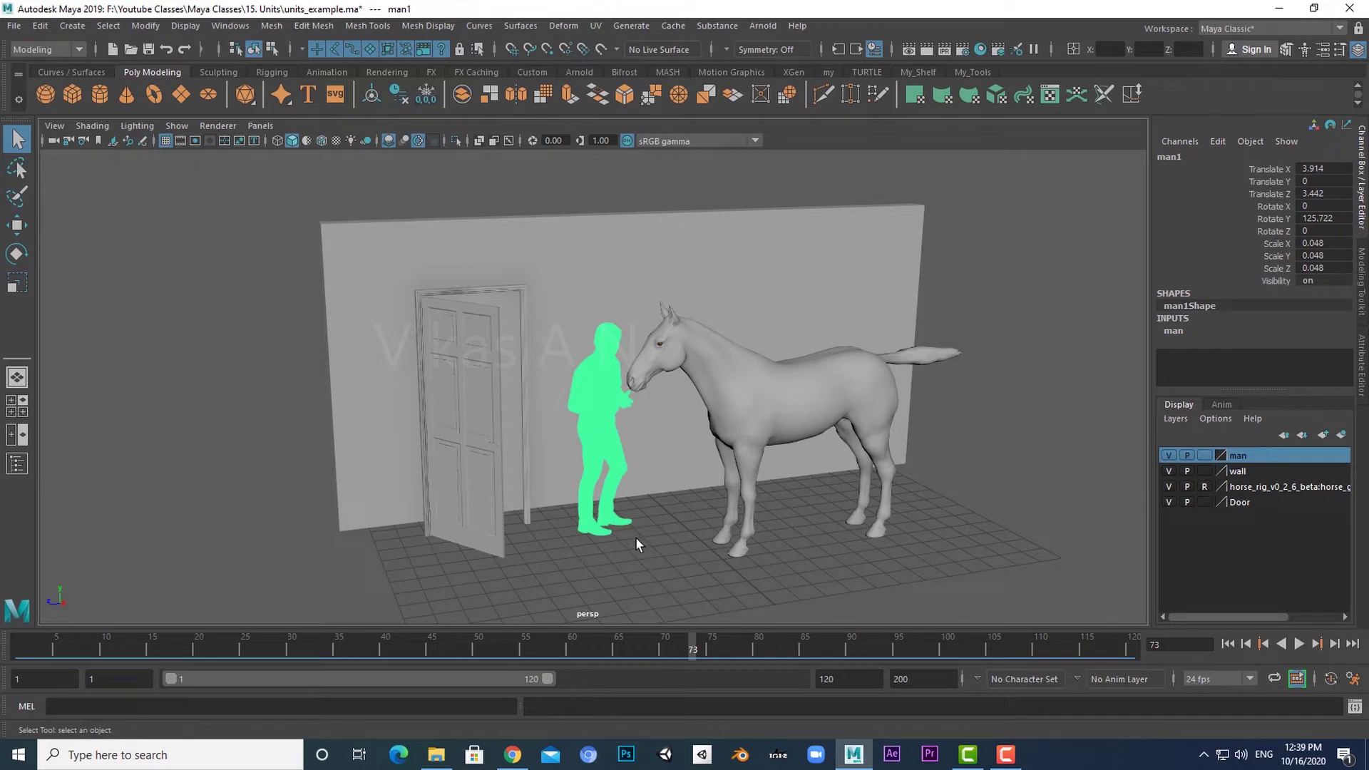
{"action": "left_click", "coordinate": [644, 569]}
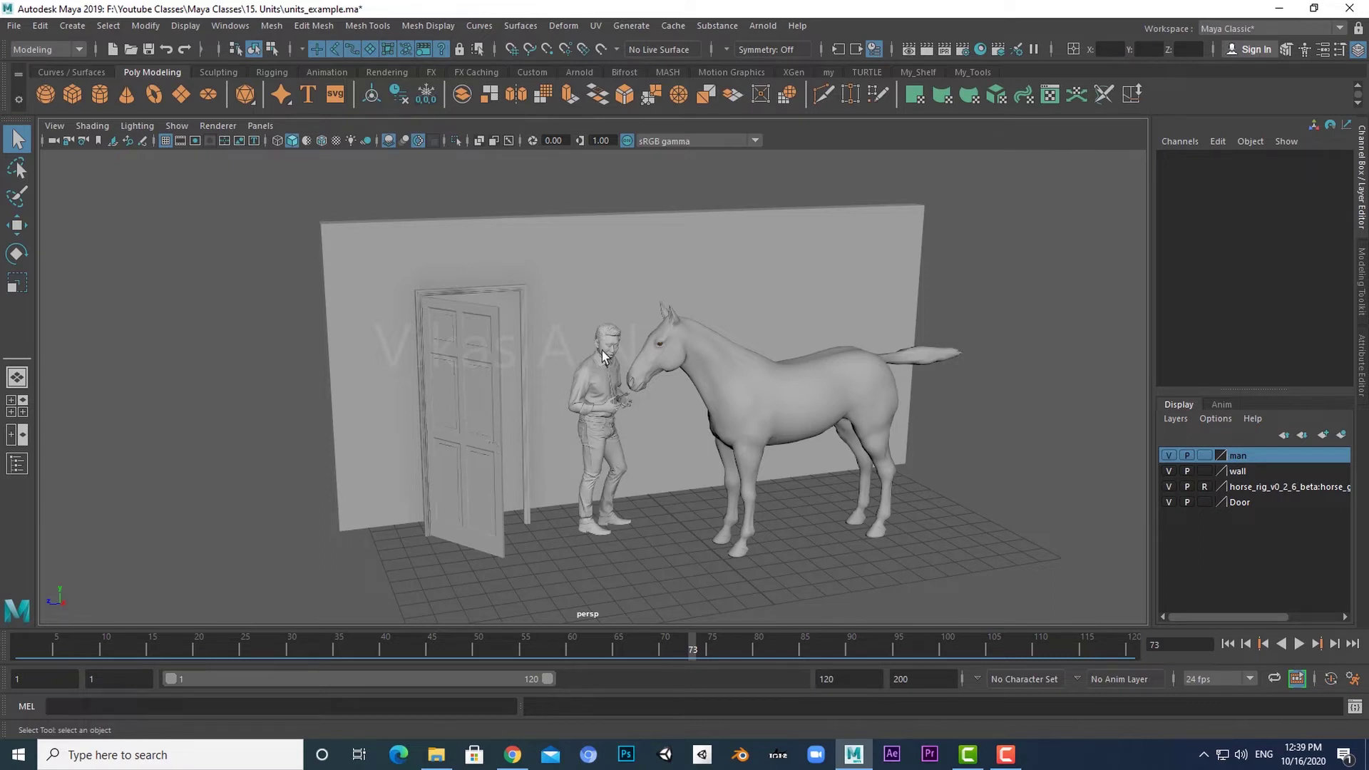
{"action": "scroll", "coordinate": [600, 469], "scroll_direction": "up", "scroll_amount": 2}
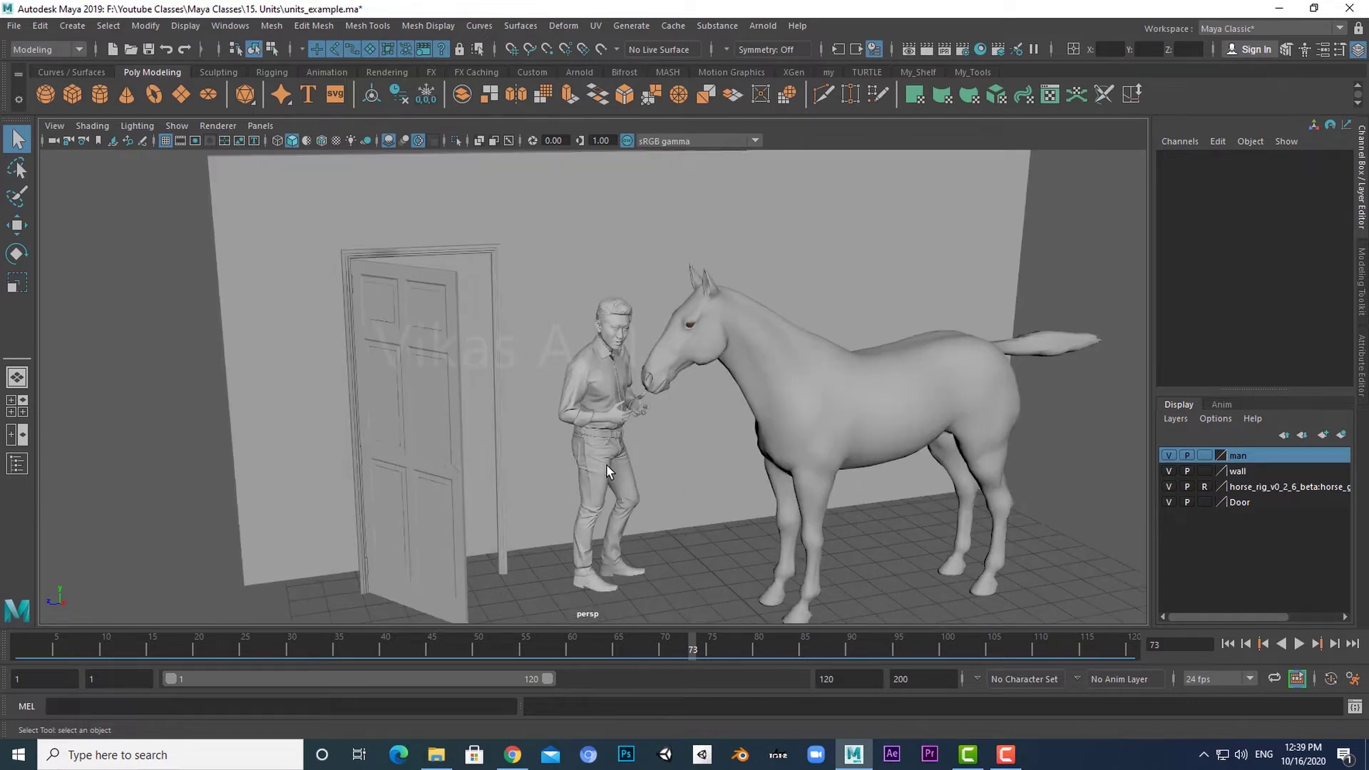
{"action": "scroll", "coordinate": [606, 465], "scroll_direction": "down", "scroll_amount": 2}
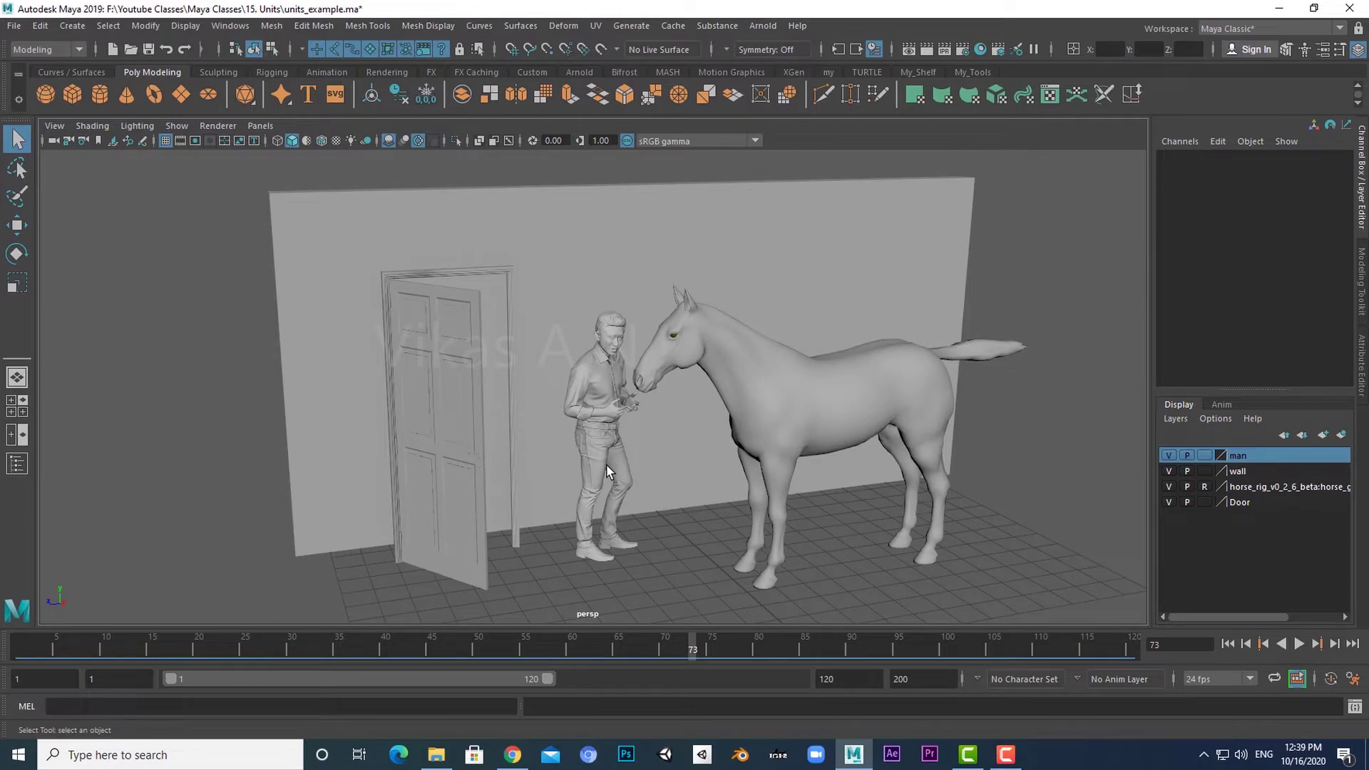
{"action": "scroll", "coordinate": [607, 465], "scroll_direction": "down", "scroll_amount": 1}
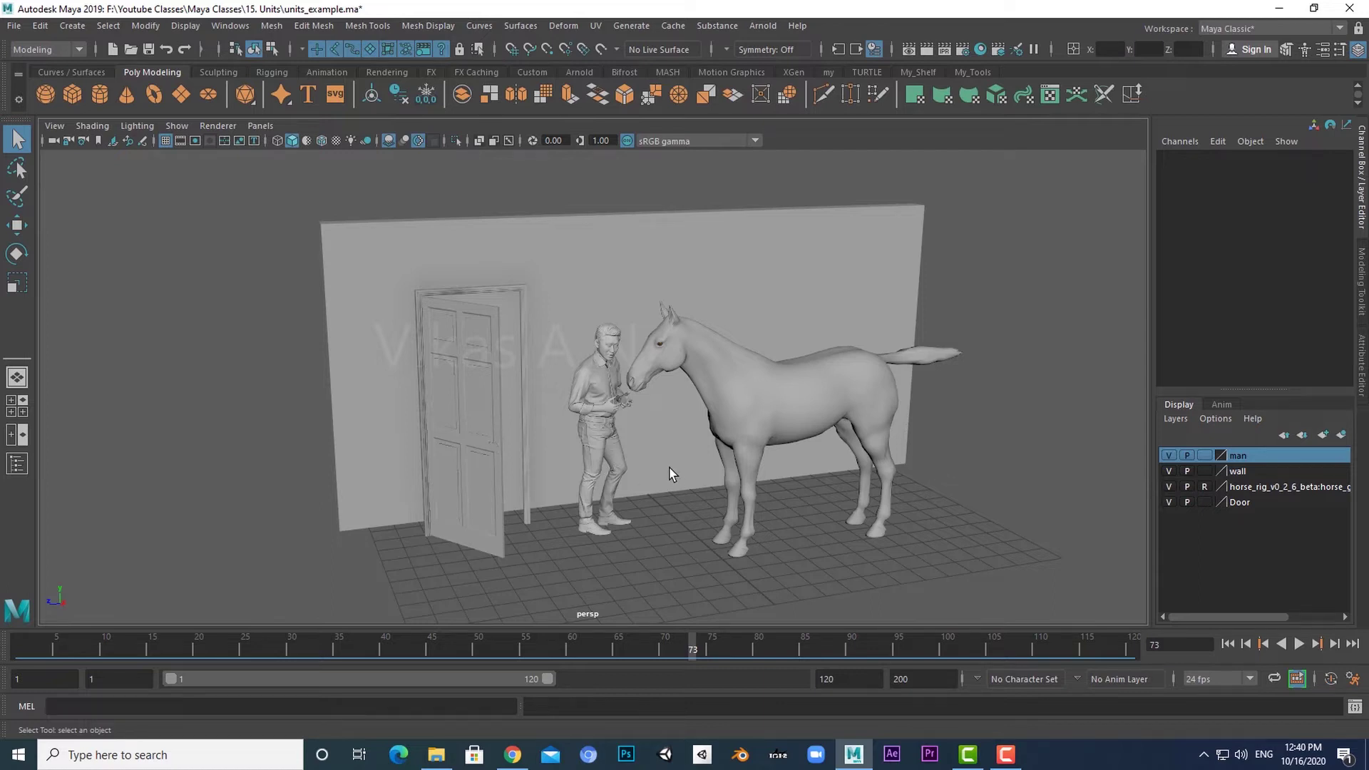
{"action": "scroll", "coordinate": [620, 460], "scroll_direction": "up", "scroll_amount": 1}
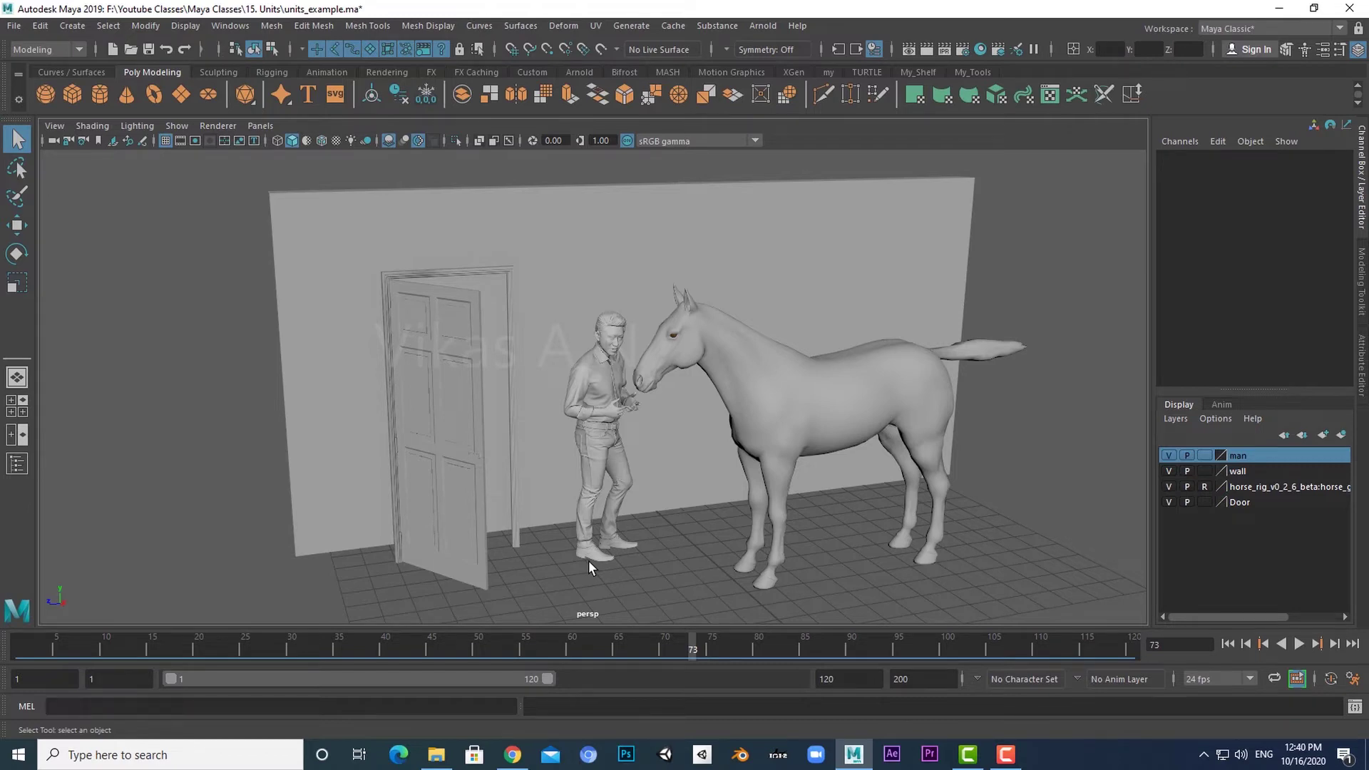
{"action": "scroll", "coordinate": [588, 561], "scroll_direction": "down", "scroll_amount": 1}
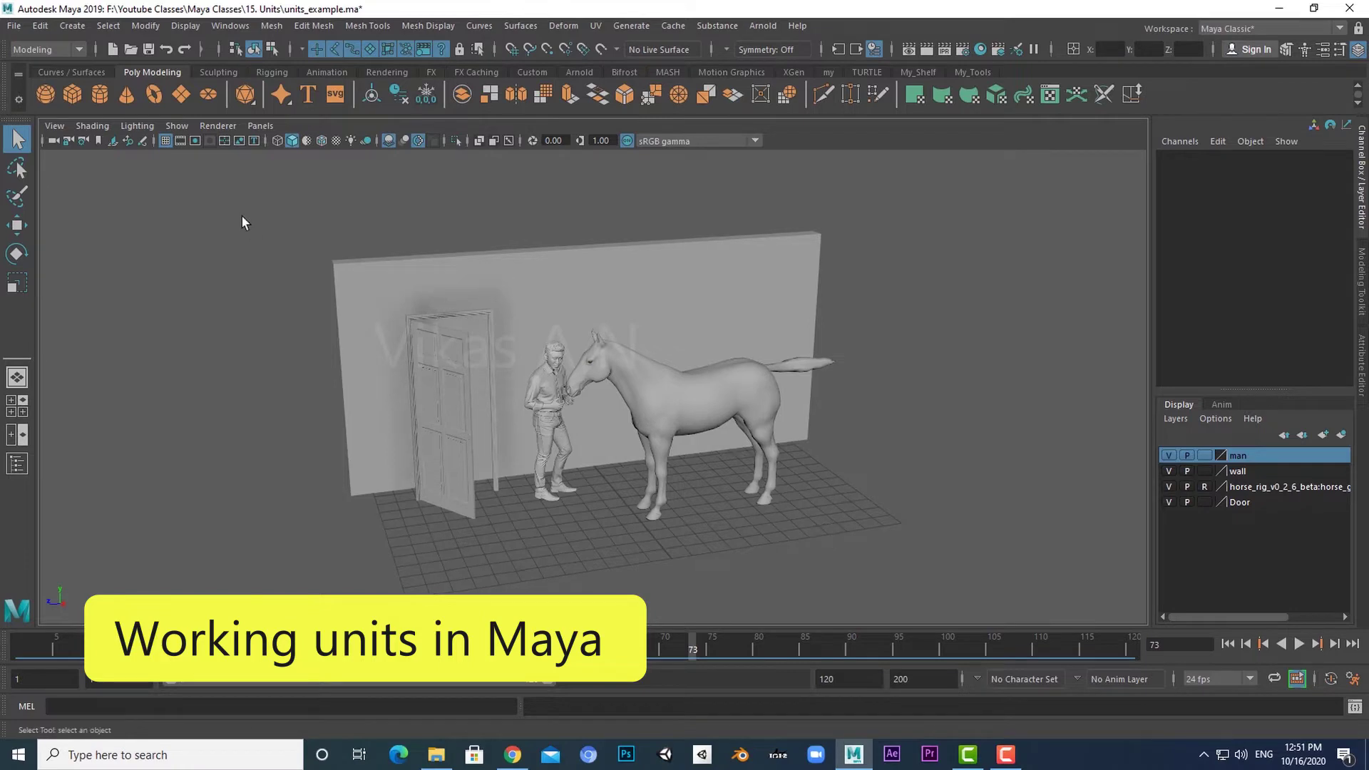
Step: Open the Preferences window and move it further left
{"action": "left_click", "coordinate": [230, 26]}
{"action": "mouse_move", "coordinate": [276, 173]}
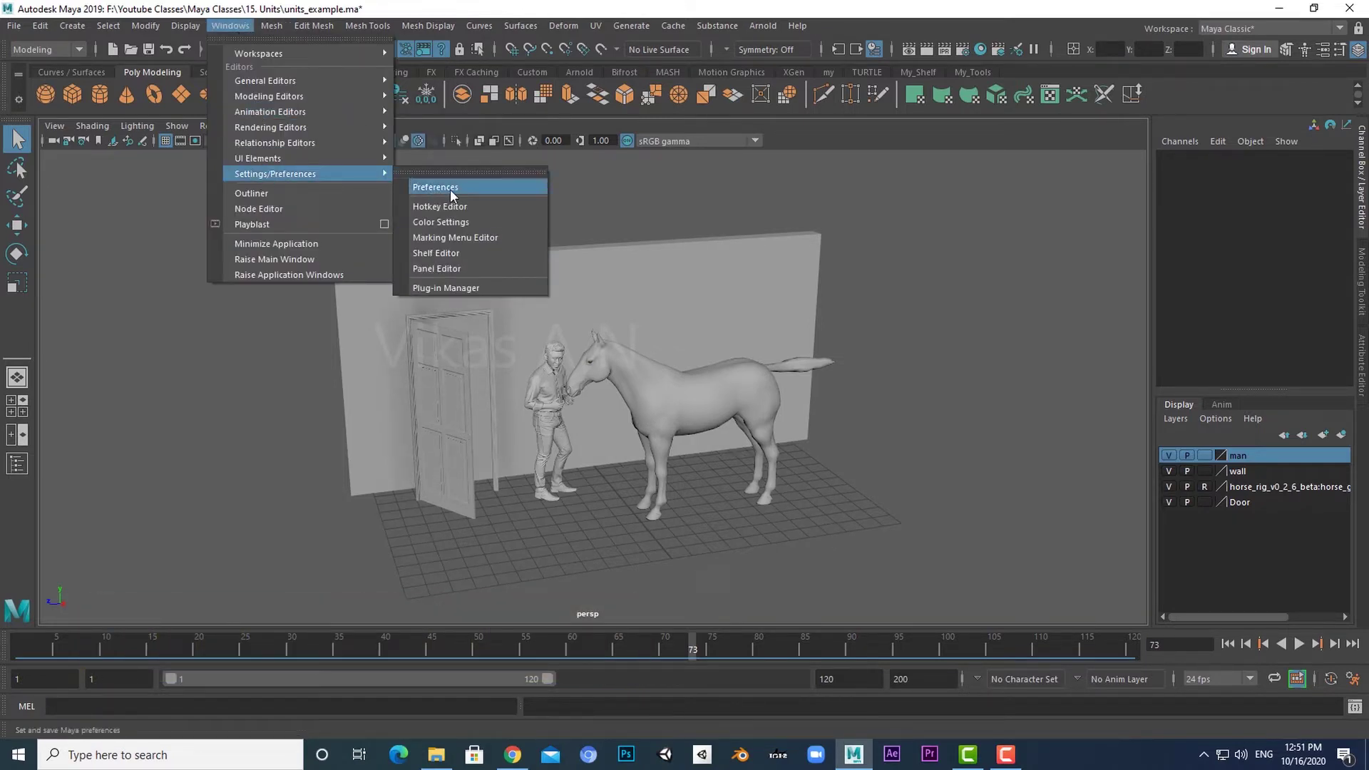
{"action": "key", "text": "Escape"}
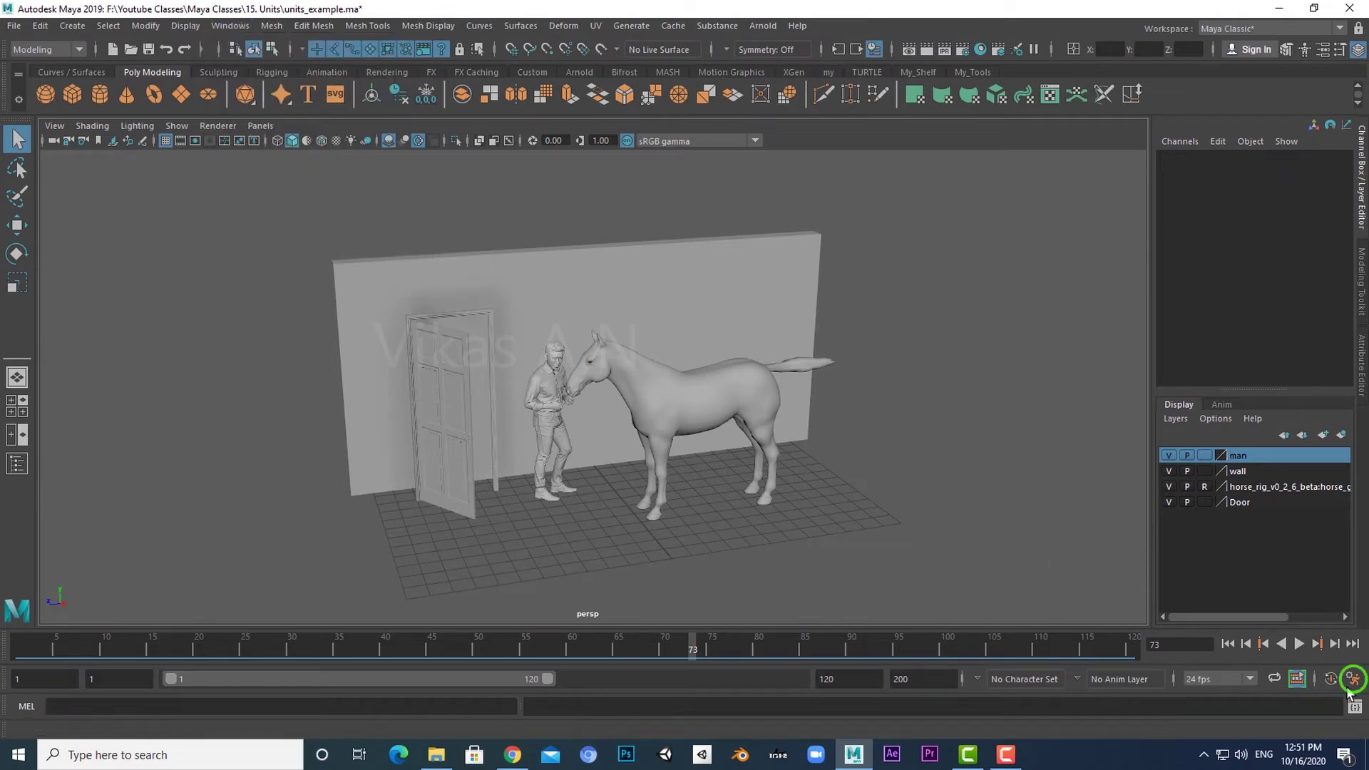
{"action": "left_click", "coordinate": [1354, 679]}
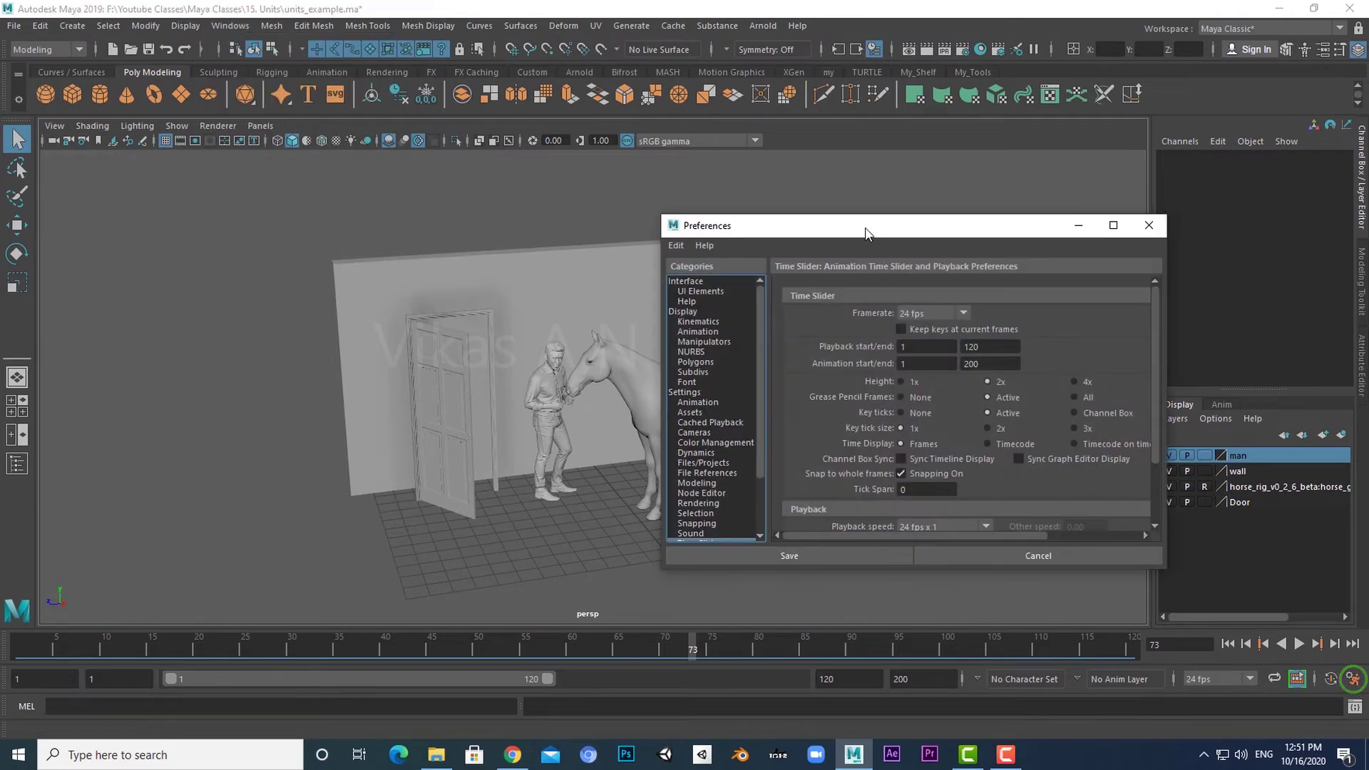
{"action": "left_click_drag", "start_coordinate": [865, 229], "coordinate": [738, 233]}
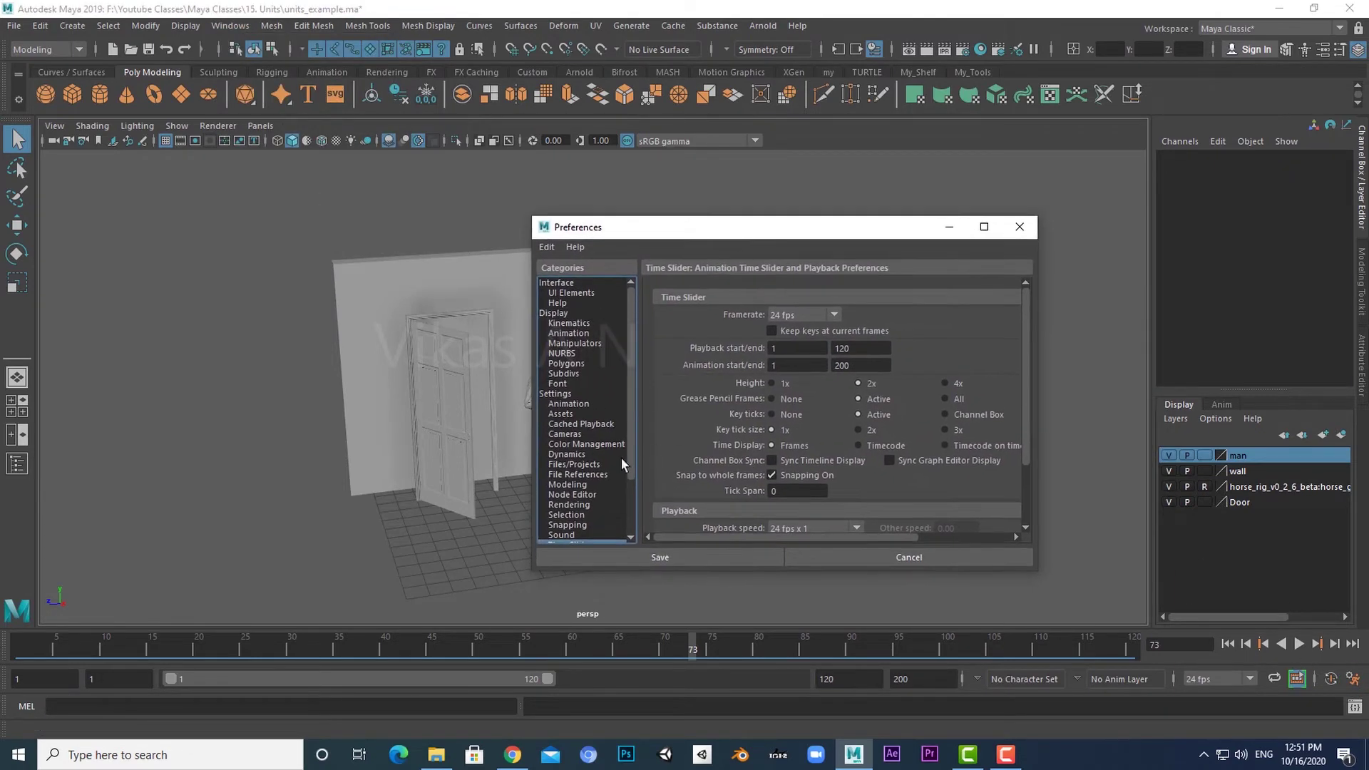
Step: Show the Settings category and keep the Linear working unit on centimeter
{"action": "left_click", "coordinate": [557, 394]}
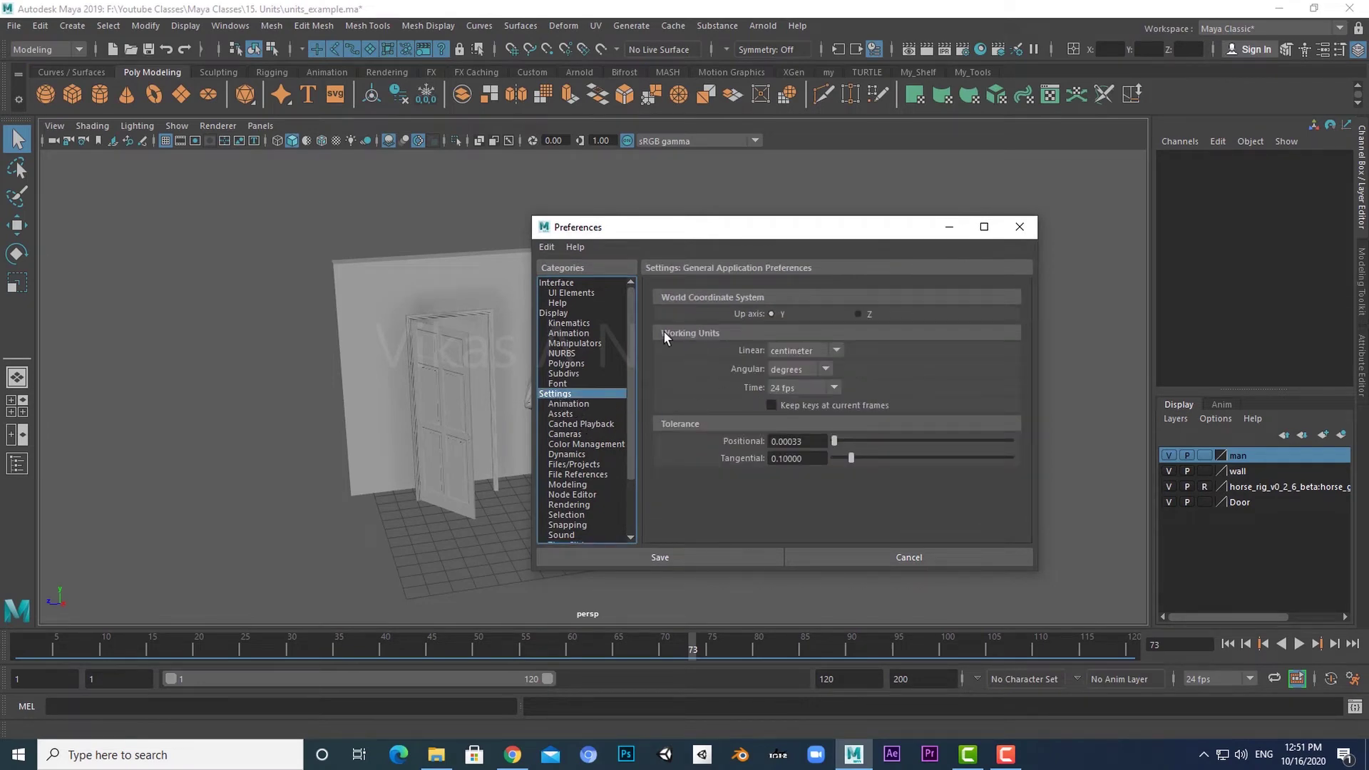
{"action": "left_click", "coordinate": [822, 351]}
{"action": "left_click", "coordinate": [803, 371]}
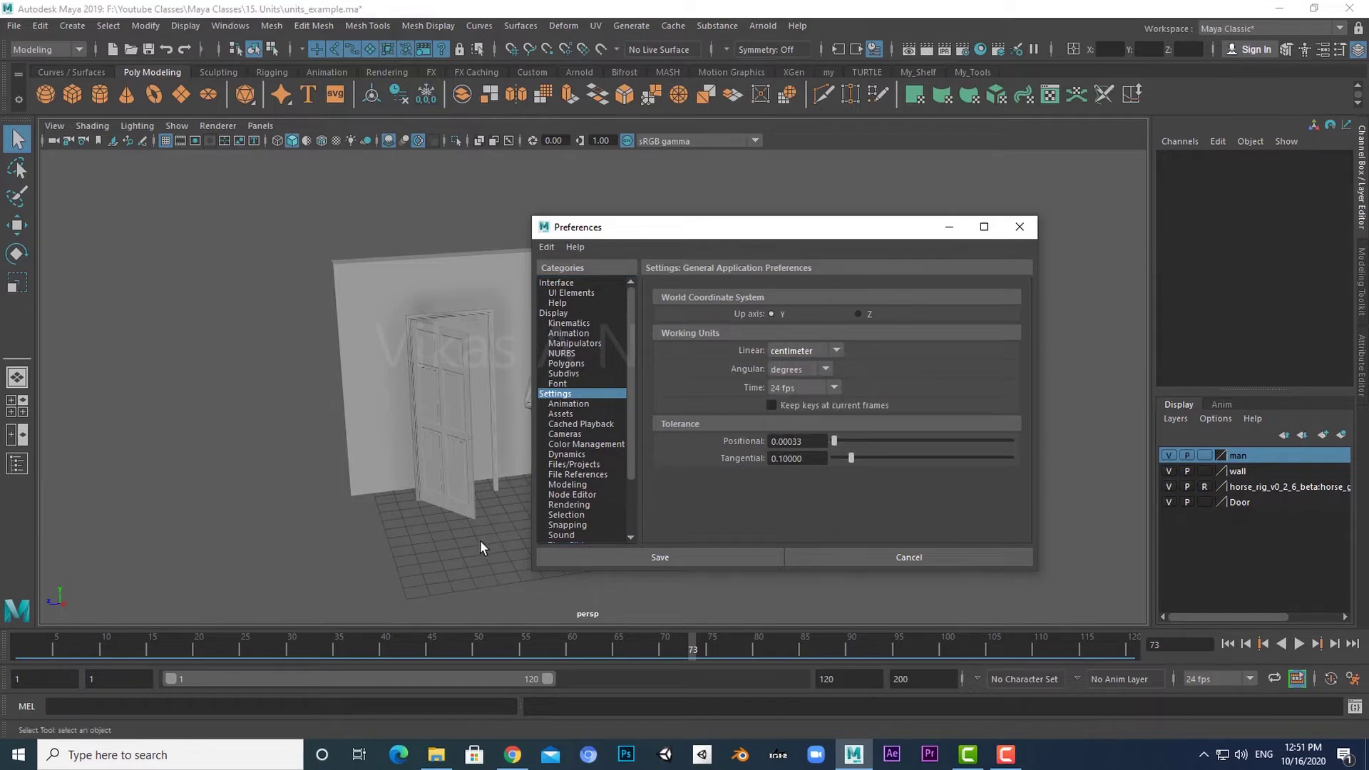
{"action": "left_click_drag", "start_coordinate": [481, 541], "coordinate": [460, 537], "text": "alt"}
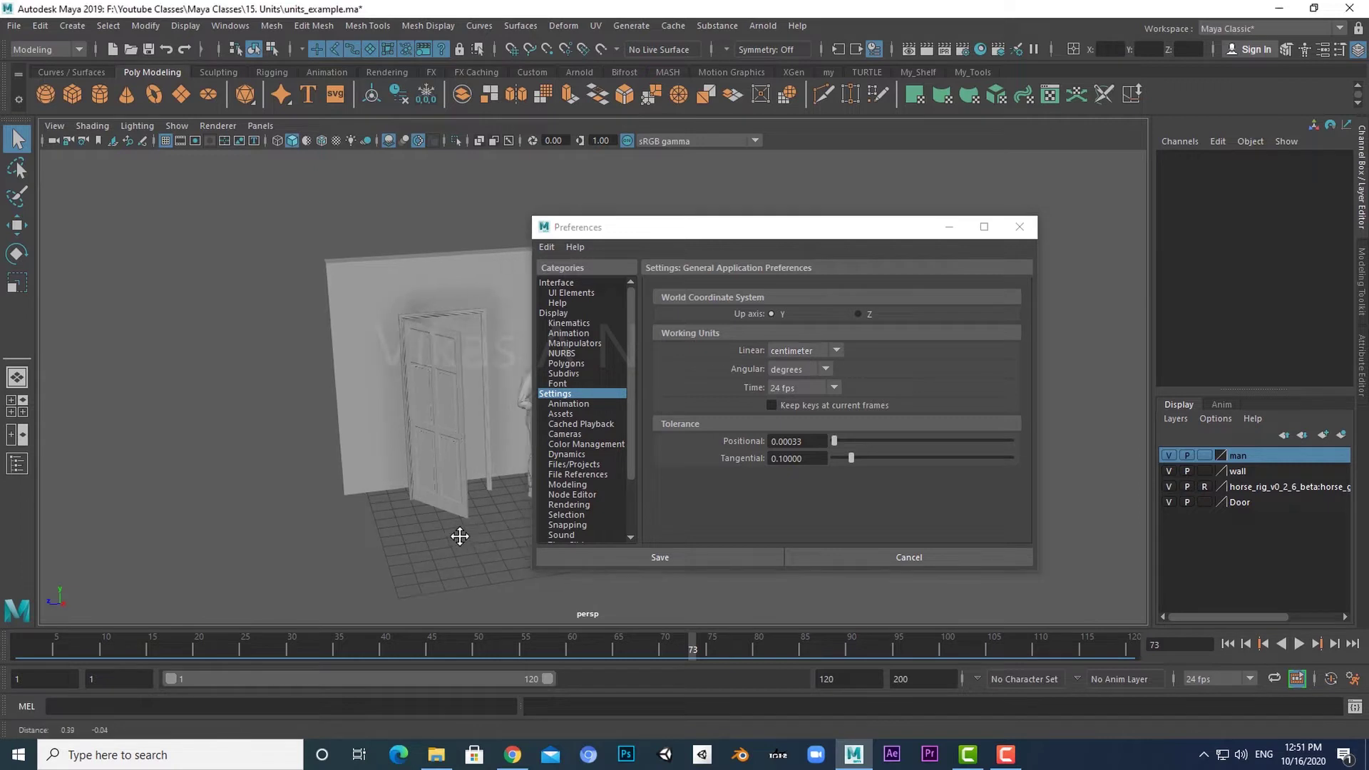
{"action": "left_click", "coordinate": [803, 354]}
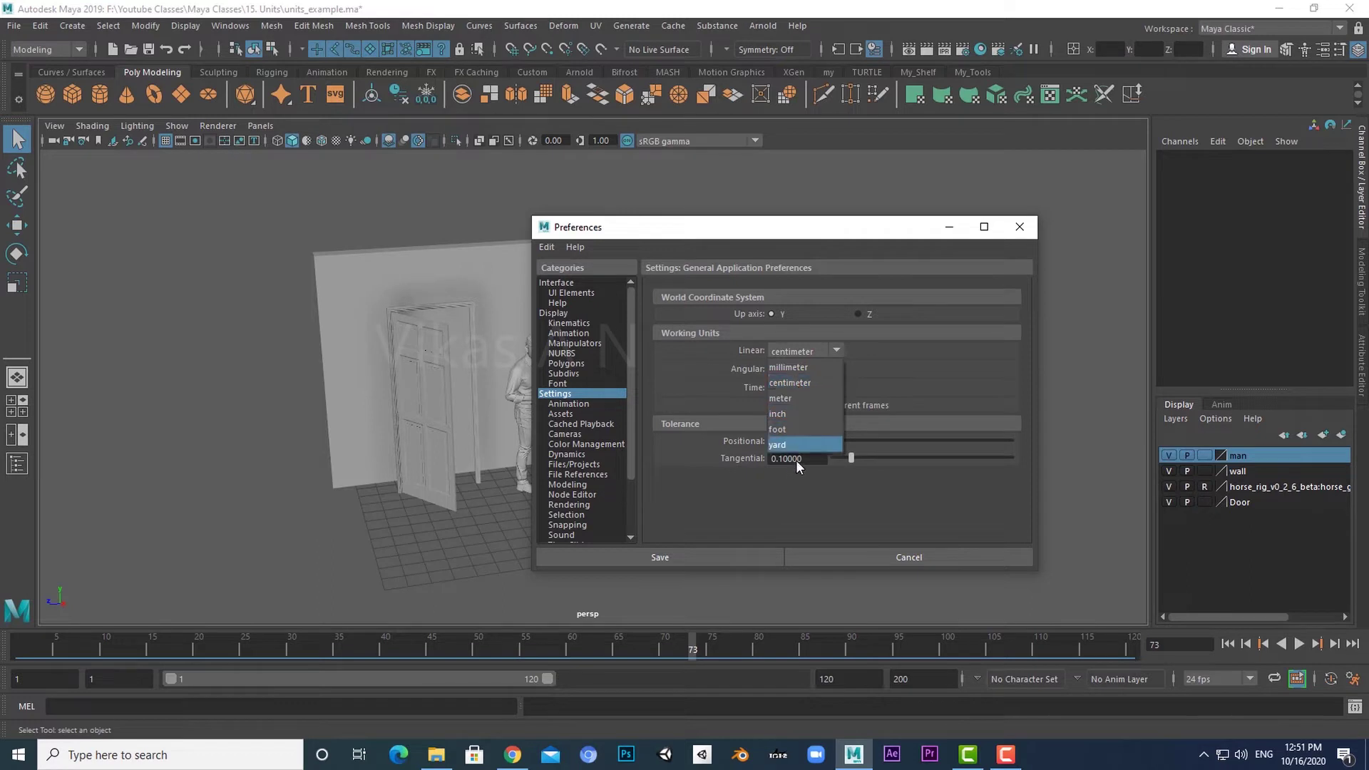
{"action": "left_click", "coordinate": [805, 385]}
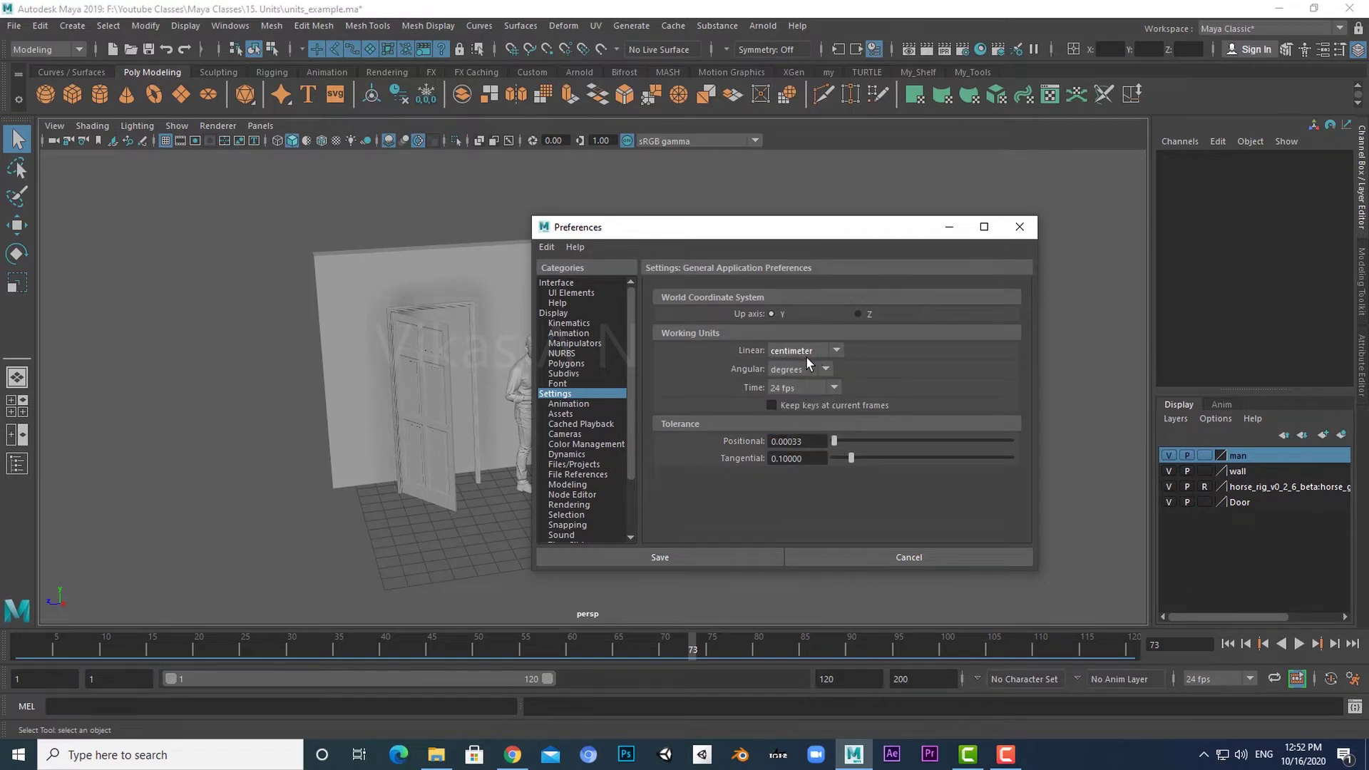
{"action": "left_click_drag", "start_coordinate": [799, 236], "coordinate": [920, 214]}
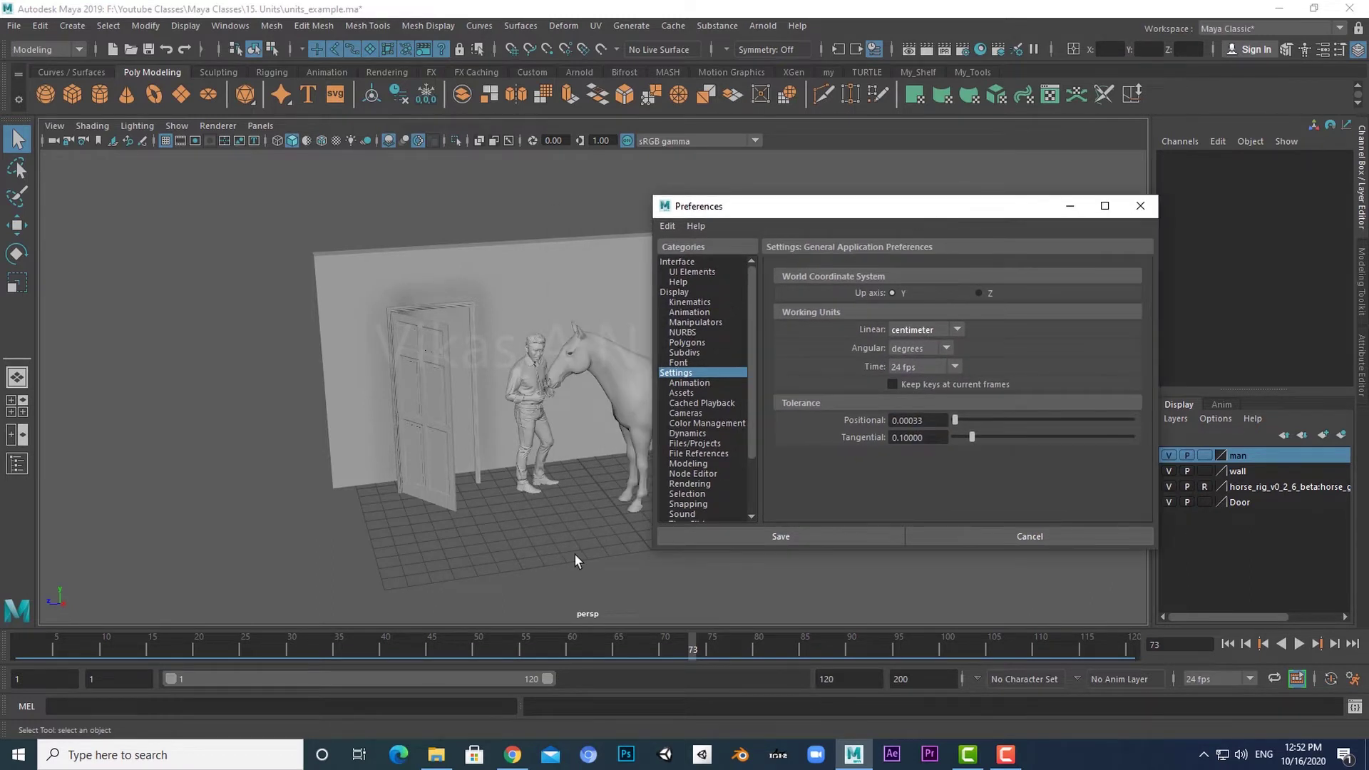
{"action": "scroll", "coordinate": [549, 527], "scroll_direction": "up", "scroll_amount": 5}
{"action": "left_click_drag", "start_coordinate": [520, 502], "coordinate": [523, 527], "text": "alt"}
{"action": "scroll", "coordinate": [524, 527], "scroll_direction": "up", "scroll_amount": 2}
{"action": "scroll", "coordinate": [541, 492], "scroll_direction": "up", "scroll_amount": 2}
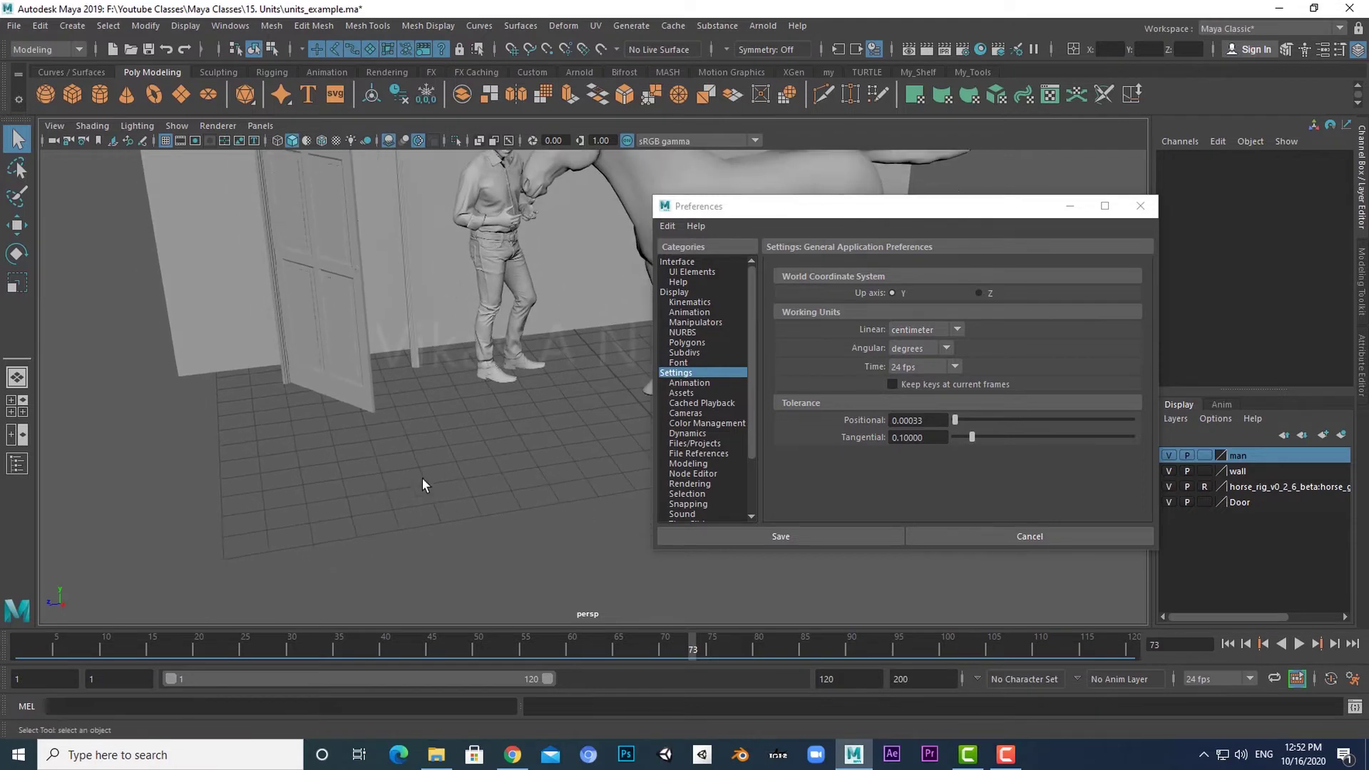
{"action": "scroll", "coordinate": [425, 482], "scroll_direction": "up", "scroll_amount": 2}
{"action": "scroll", "coordinate": [457, 496], "scroll_direction": "up", "scroll_amount": 2}
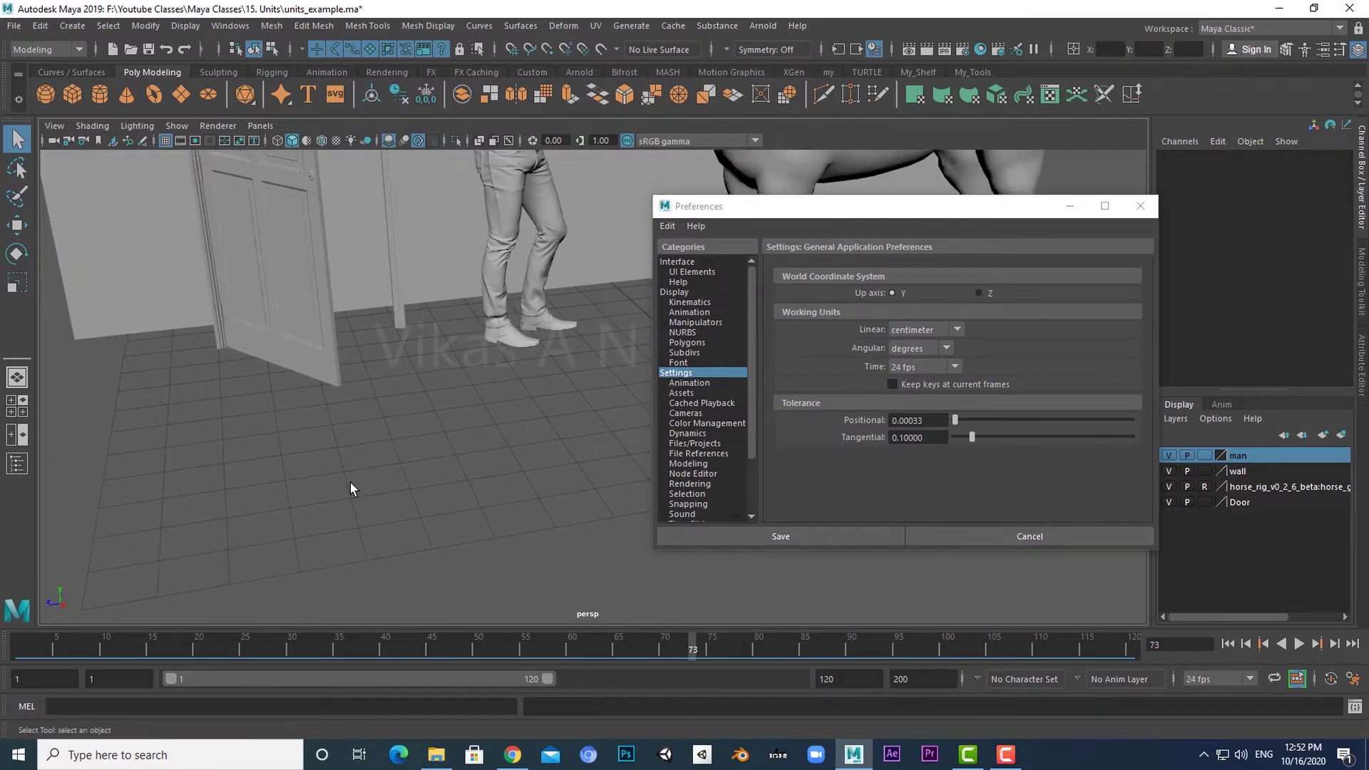
{"action": "scroll", "coordinate": [350, 492], "scroll_direction": "up", "scroll_amount": 1}
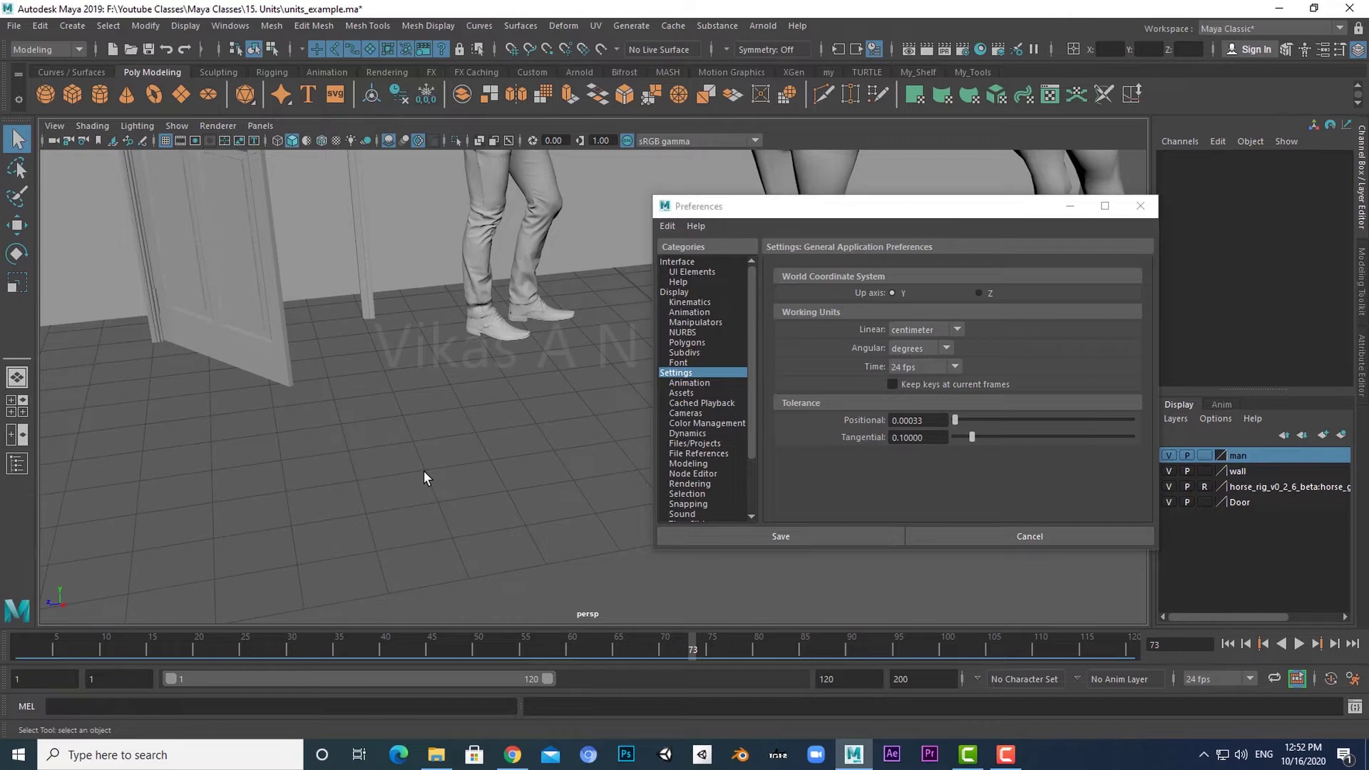
{"action": "left_click", "coordinate": [927, 334]}
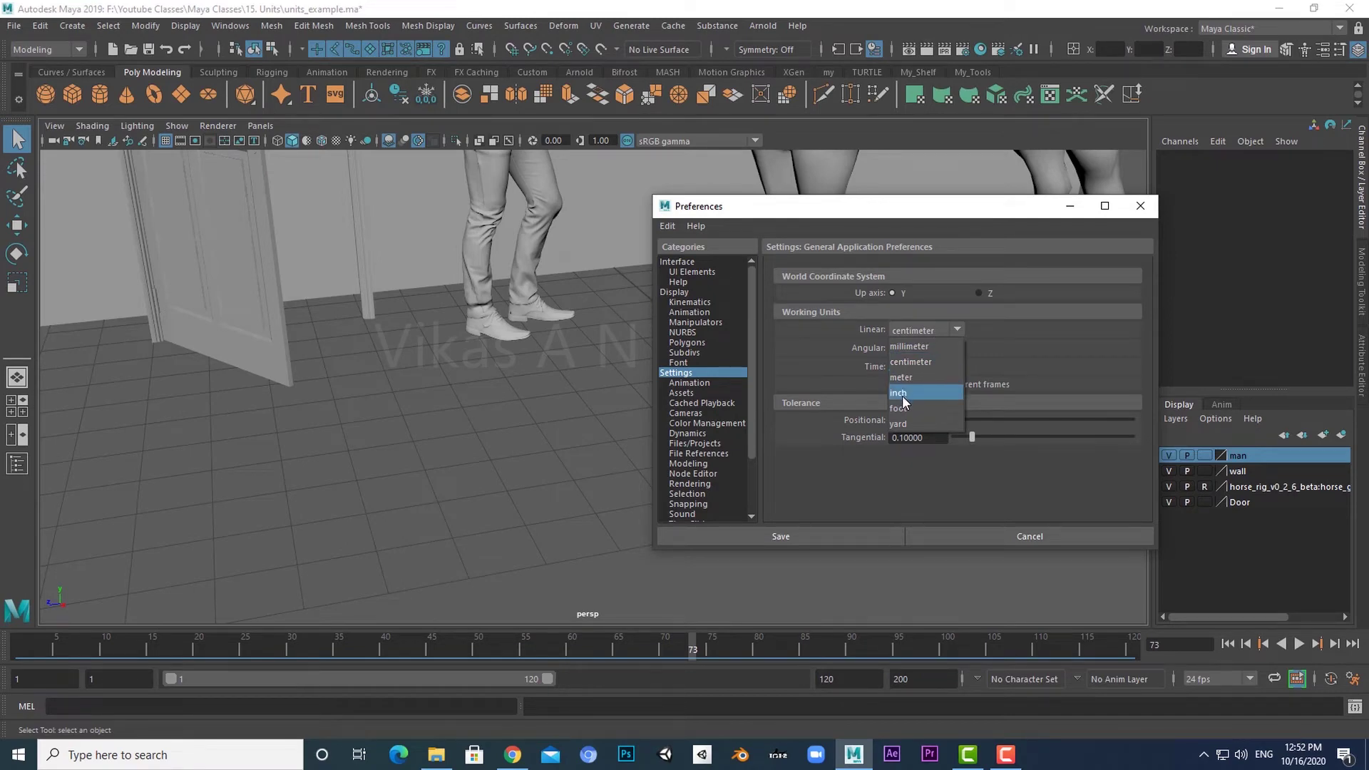
{"action": "left_click", "coordinate": [901, 395]}
{"action": "mouse_move", "coordinate": [392, 520]}
{"action": "middle_mouse_down", "text": "alt"}
{"action": "mouse_move", "coordinate": [466, 512]}
{"action": "mouse_move", "coordinate": [337, 545]}
{"action": "middle_mouse_up", "text": "alt"}
{"action": "scroll", "coordinate": [339, 545], "scroll_direction": "down", "scroll_amount": 5}
{"action": "scroll", "coordinate": [341, 546], "scroll_direction": "down", "scroll_amount": 3}
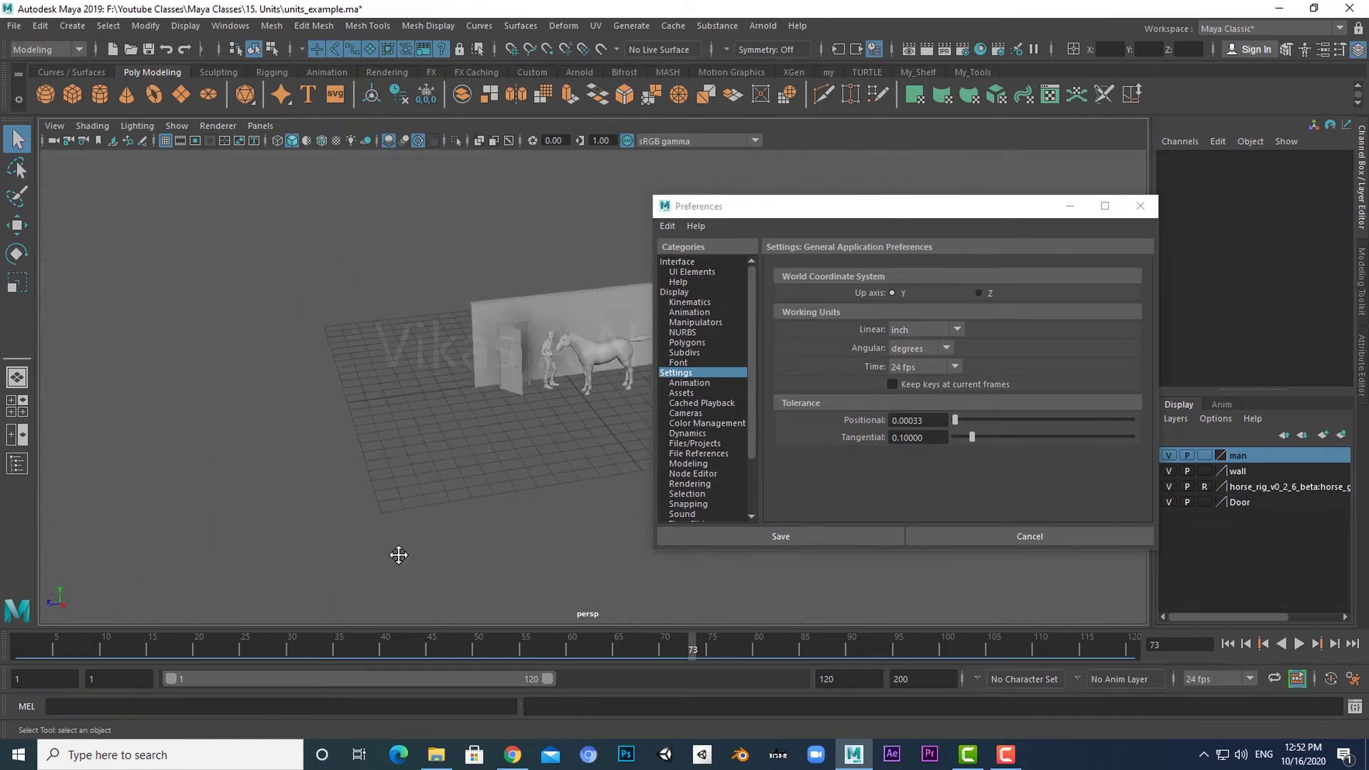
{"action": "scroll", "coordinate": [310, 538], "scroll_direction": "up", "scroll_amount": 2}
{"action": "scroll", "coordinate": [310, 538], "scroll_direction": "up", "scroll_amount": 2}
{"action": "scroll", "coordinate": [314, 538], "scroll_direction": "up", "scroll_amount": 2}
{"action": "scroll", "coordinate": [456, 513], "scroll_direction": "up", "scroll_amount": 3}
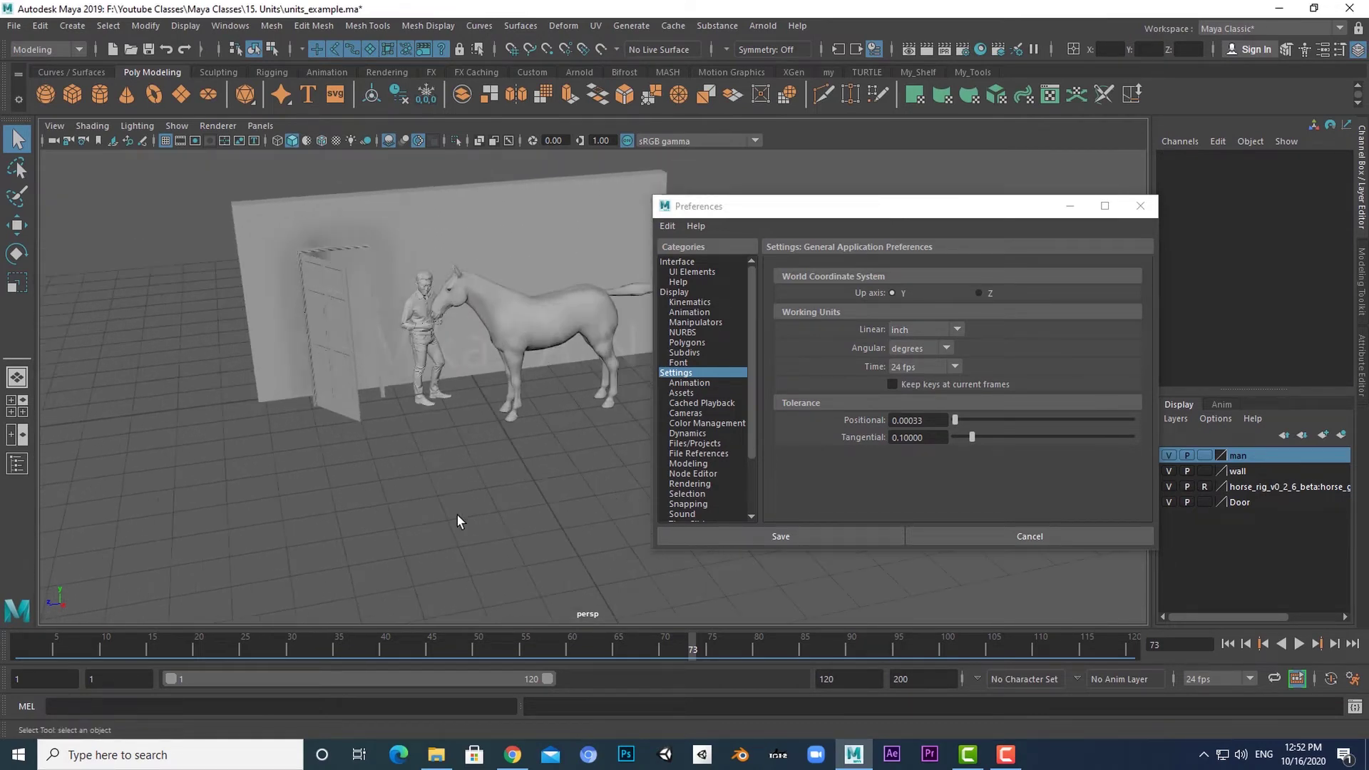
{"action": "scroll", "coordinate": [456, 516], "scroll_direction": "up", "scroll_amount": 2}
{"action": "scroll", "coordinate": [427, 512], "scroll_direction": "up", "scroll_amount": 2}
{"action": "scroll", "coordinate": [457, 528], "scroll_direction": "up", "scroll_amount": 2}
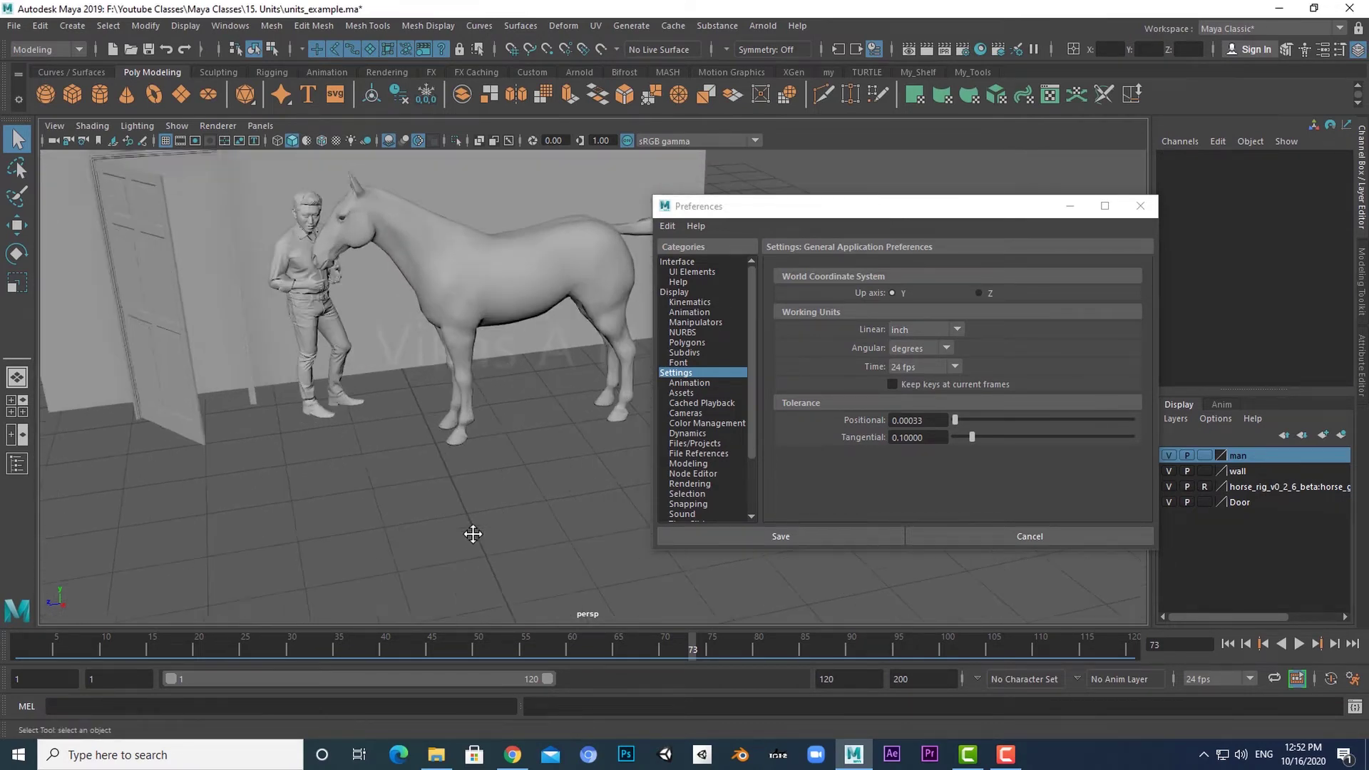
{"action": "scroll", "coordinate": [485, 520], "scroll_direction": "up", "scroll_amount": 2}
{"action": "left_click", "coordinate": [948, 332]}
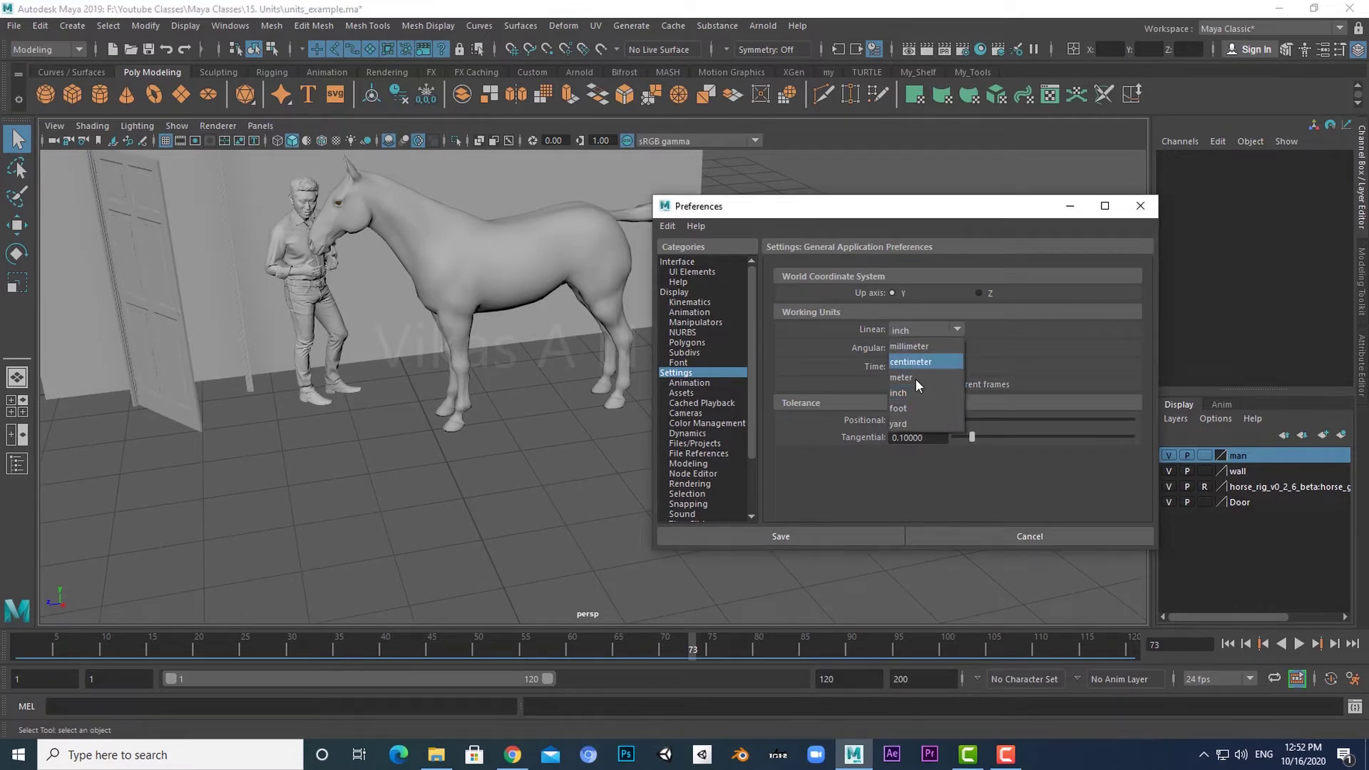
{"action": "left_click", "coordinate": [907, 411]}
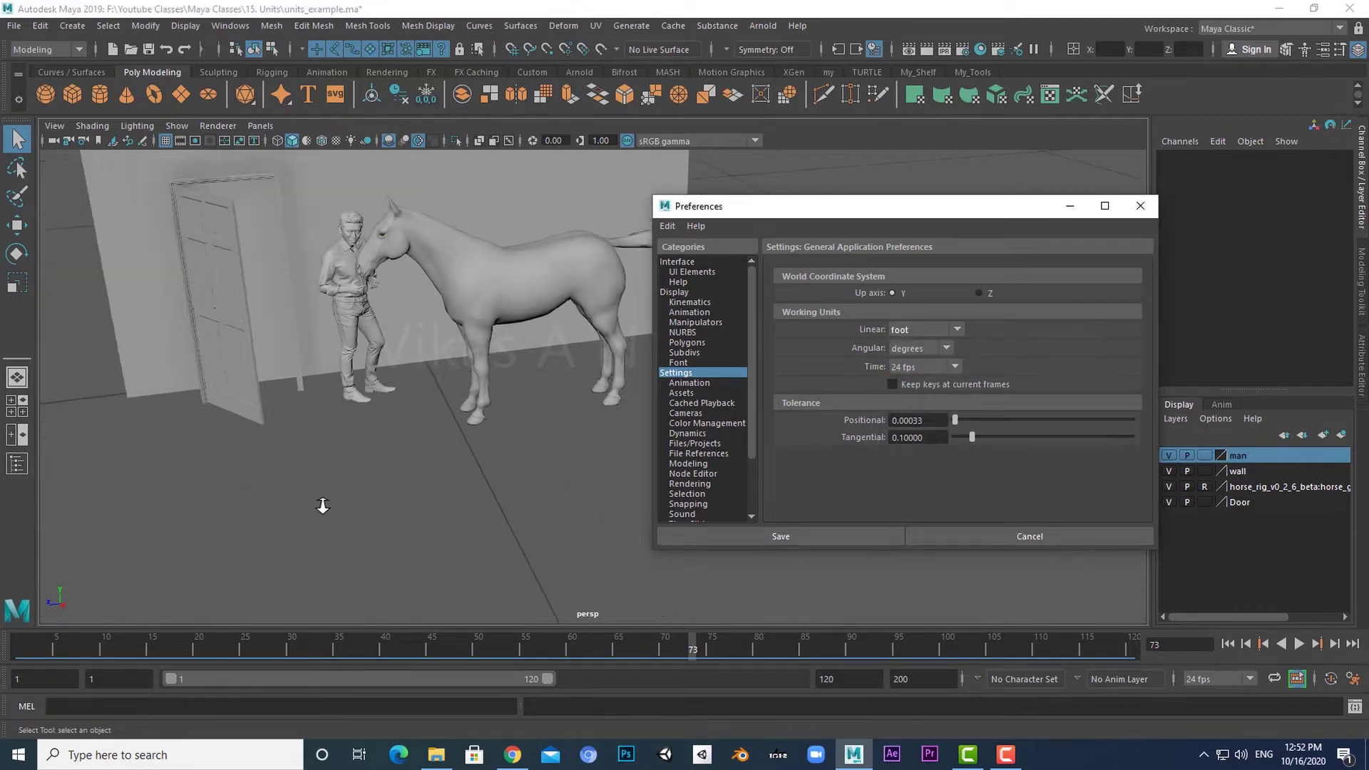
{"action": "scroll", "coordinate": [338, 507], "scroll_direction": "down", "scroll_amount": 5}
{"action": "scroll", "coordinate": [417, 495], "scroll_direction": "down", "scroll_amount": 3}
{"action": "scroll", "coordinate": [482, 512], "scroll_direction": "down", "scroll_amount": 2}
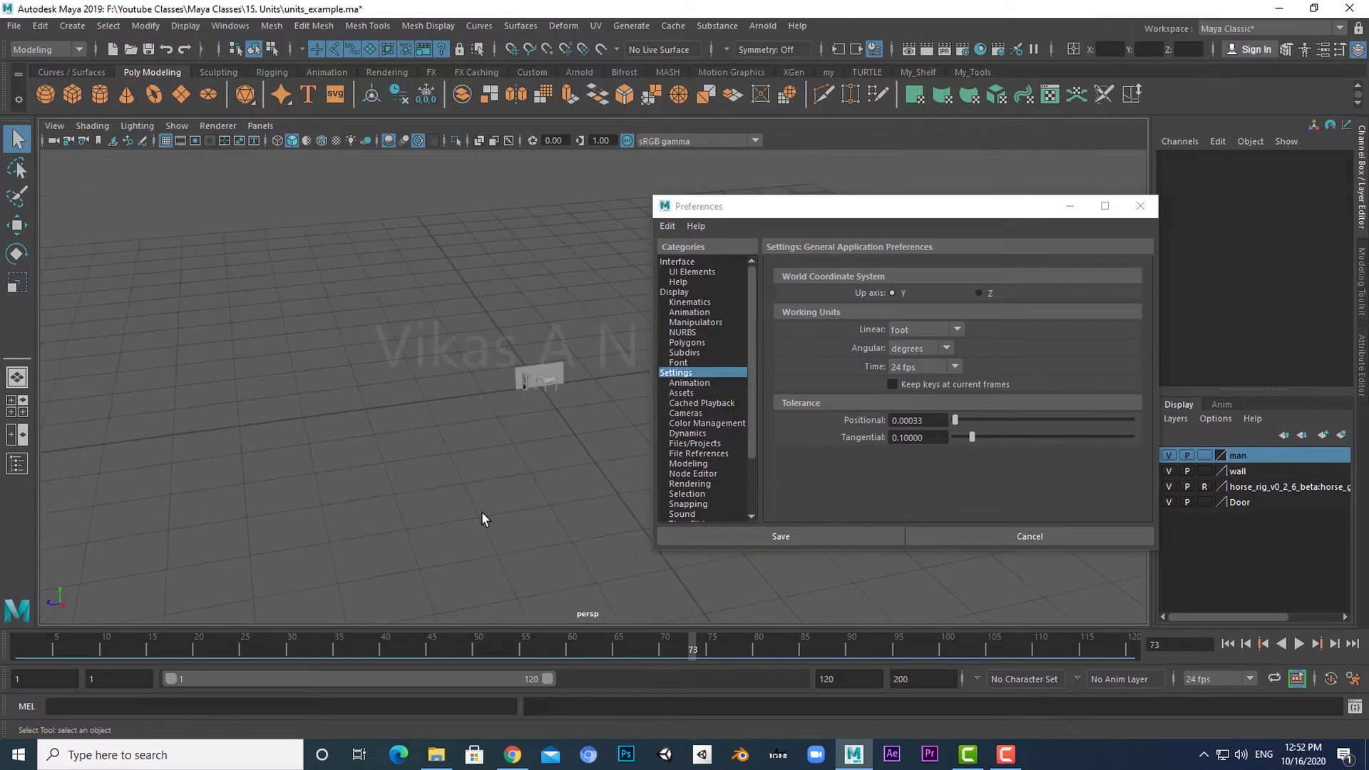
{"action": "scroll", "coordinate": [569, 513], "scroll_direction": "down", "scroll_amount": 1}
{"action": "middle_click_drag", "start_coordinate": [569, 516], "coordinate": [469, 523], "text": "alt"}
{"action": "mouse_move", "coordinate": [469, 522]}
{"action": "left_mouse_down", "text": "alt"}
{"action": "mouse_move", "coordinate": [492, 502]}
{"action": "mouse_move", "coordinate": [557, 498]}
{"action": "mouse_move", "coordinate": [489, 503]}
{"action": "left_mouse_up", "text": "alt"}
{"action": "scroll", "coordinate": [489, 503], "scroll_direction": "up", "scroll_amount": 2}
{"action": "left_click", "coordinate": [927, 329]}
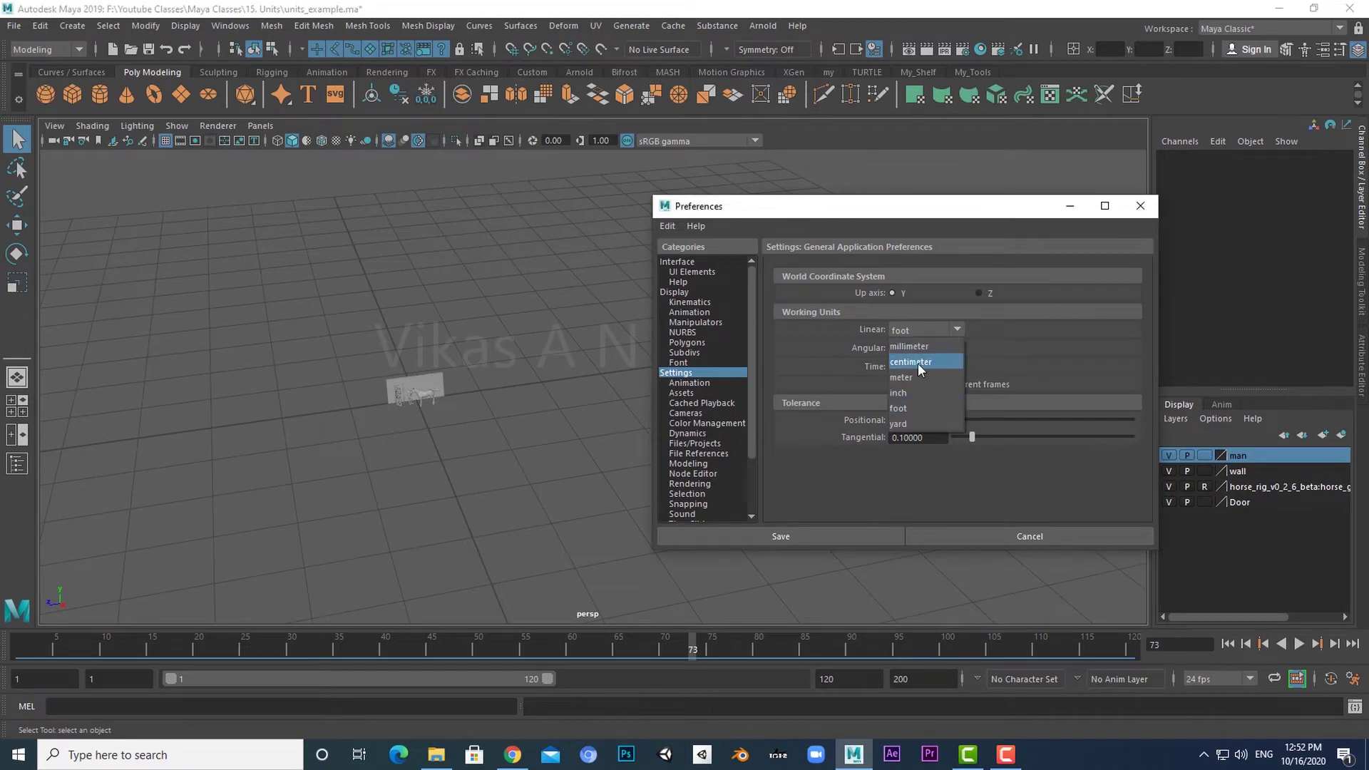
{"action": "left_click", "coordinate": [911, 380]}
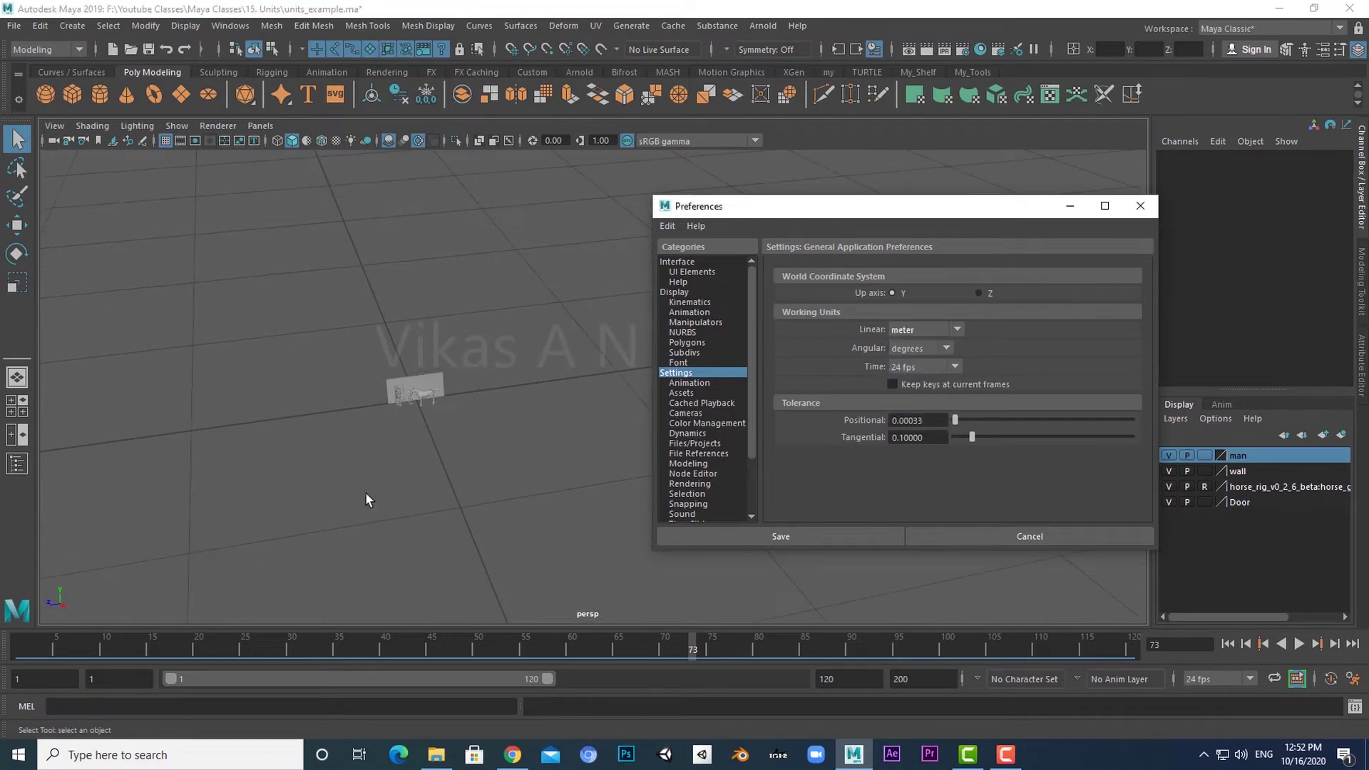
{"action": "left_click", "coordinate": [428, 499]}
{"action": "scroll", "coordinate": [391, 442], "scroll_direction": "up", "scroll_amount": 4}
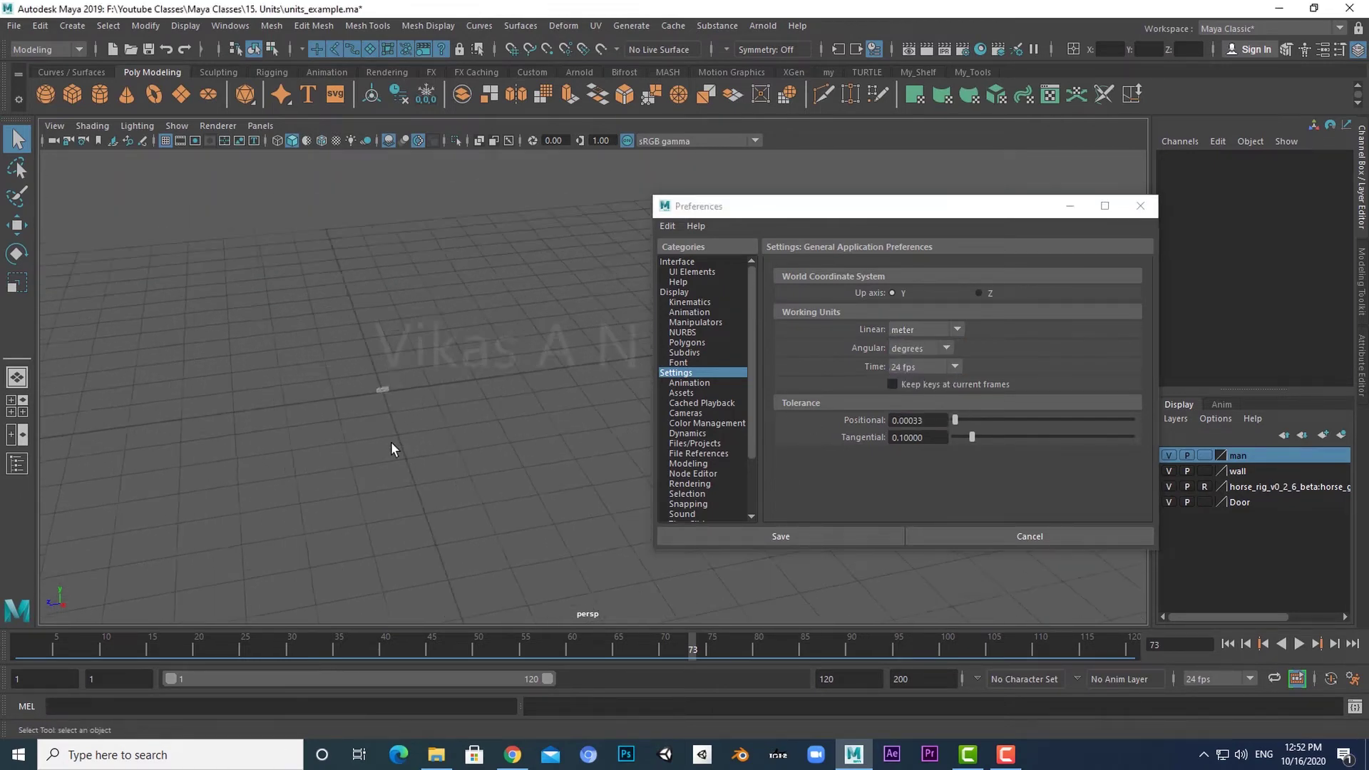
{"action": "scroll", "coordinate": [417, 426], "scroll_direction": "up", "scroll_amount": 3}
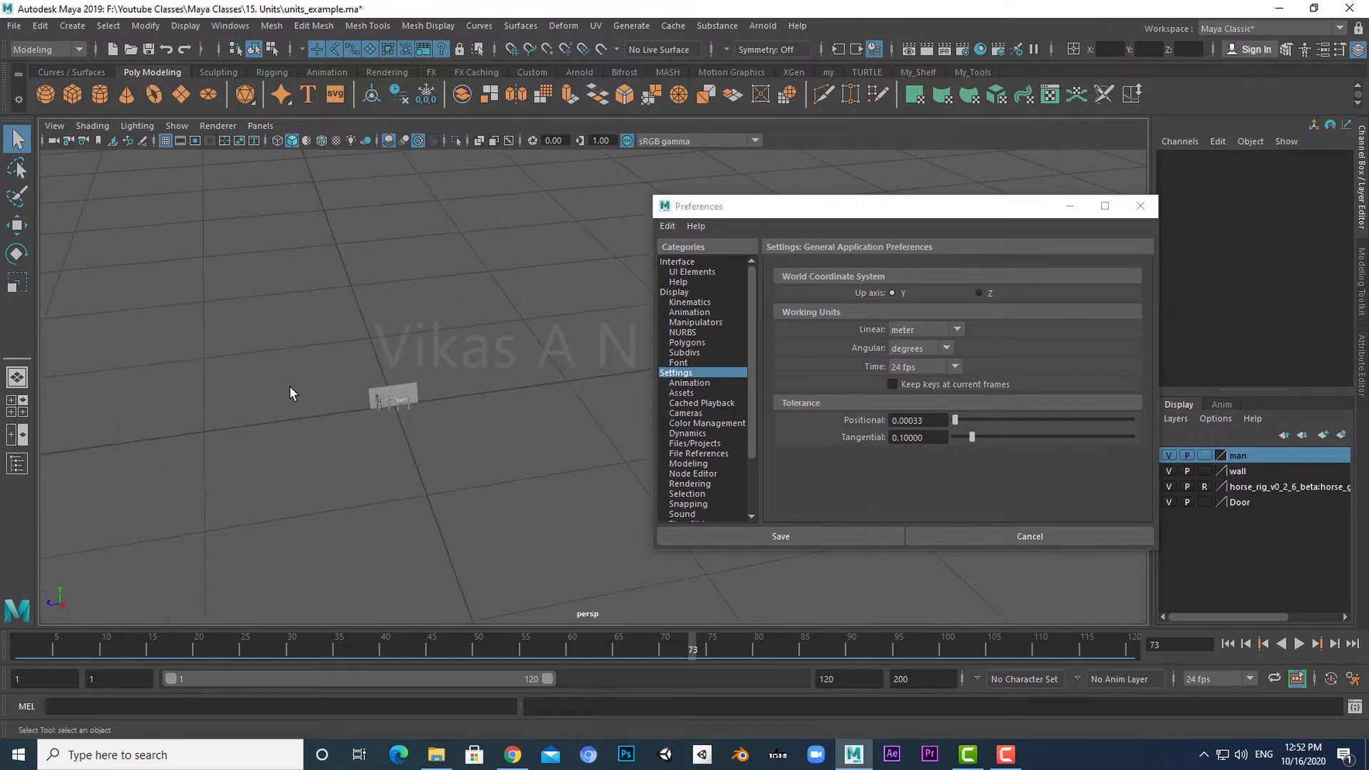
{"action": "scroll", "coordinate": [306, 439], "scroll_direction": "up", "scroll_amount": 3}
{"action": "scroll", "coordinate": [465, 425], "scroll_direction": "up", "scroll_amount": 2}
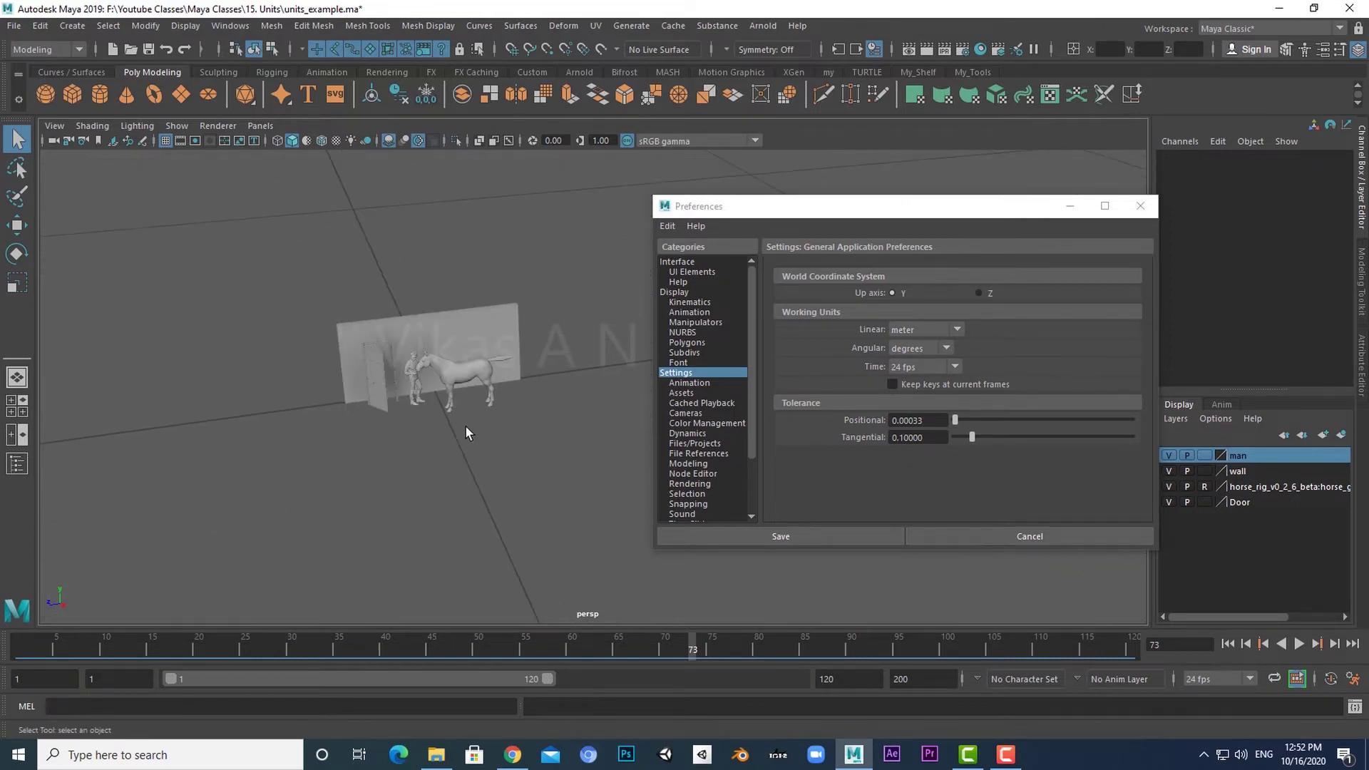
{"action": "scroll", "coordinate": [445, 471], "scroll_direction": "up", "scroll_amount": 2}
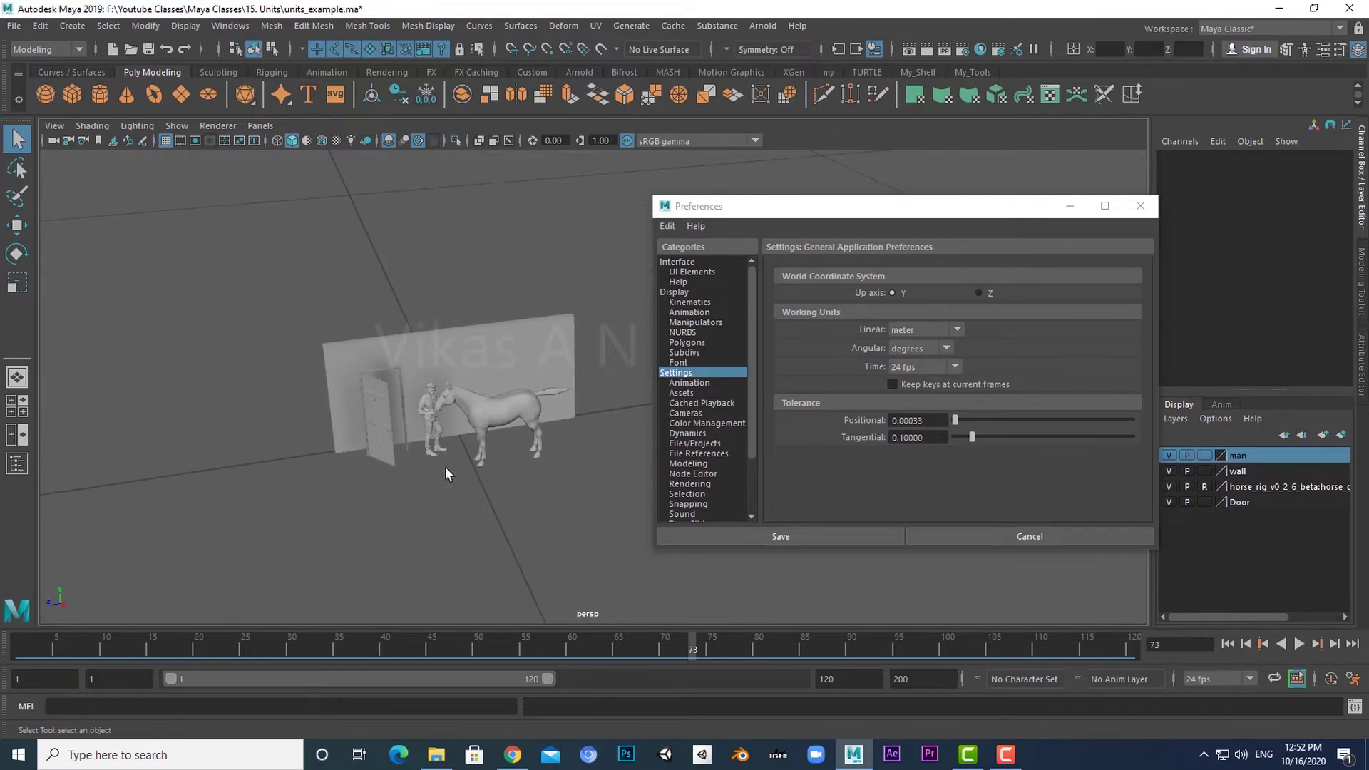
{"action": "left_click", "coordinate": [953, 332]}
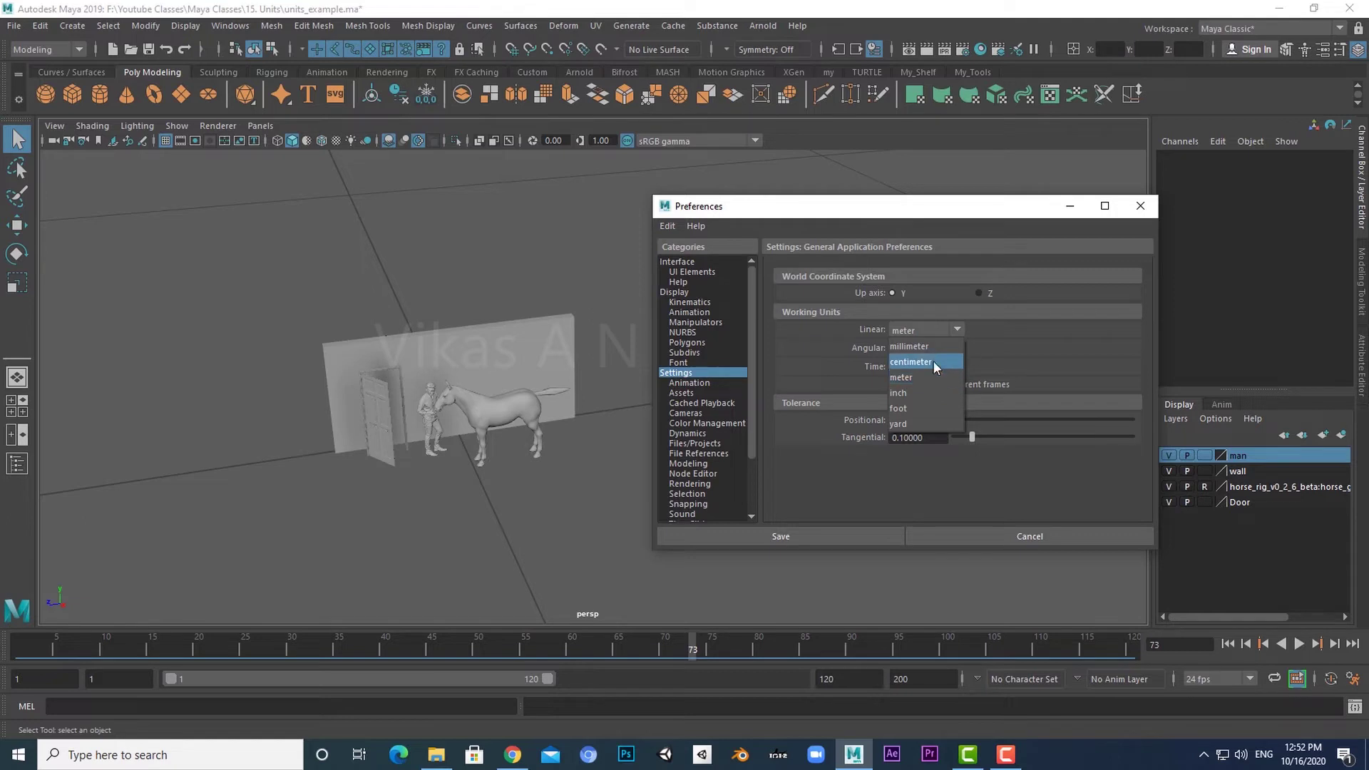
{"action": "left_click", "coordinate": [934, 361]}
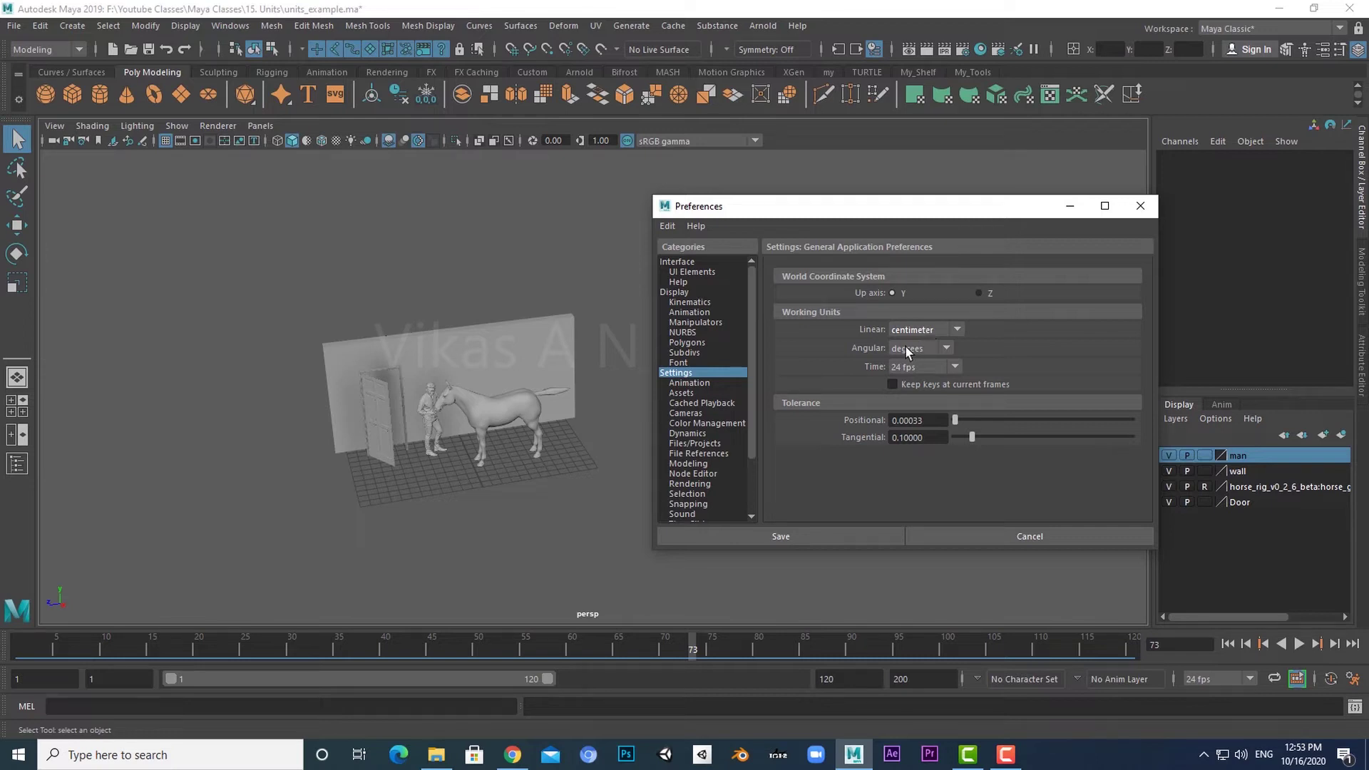
{"action": "right_click_drag", "start_coordinate": [517, 503], "coordinate": [545, 534], "text": "alt"}
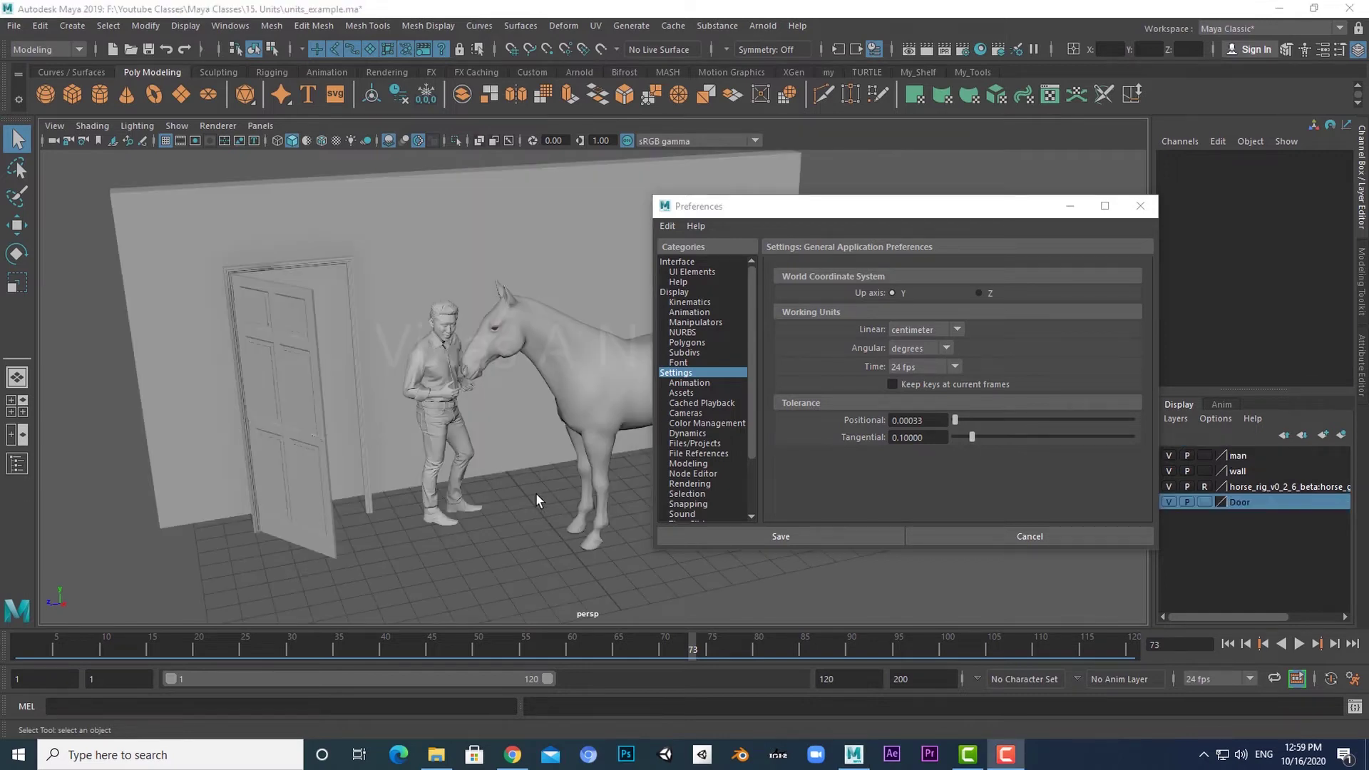
Step: Hide the man, wall, horse and Door layers and create a polygon cube at the origin
{"action": "left_click", "coordinate": [1169, 455]}
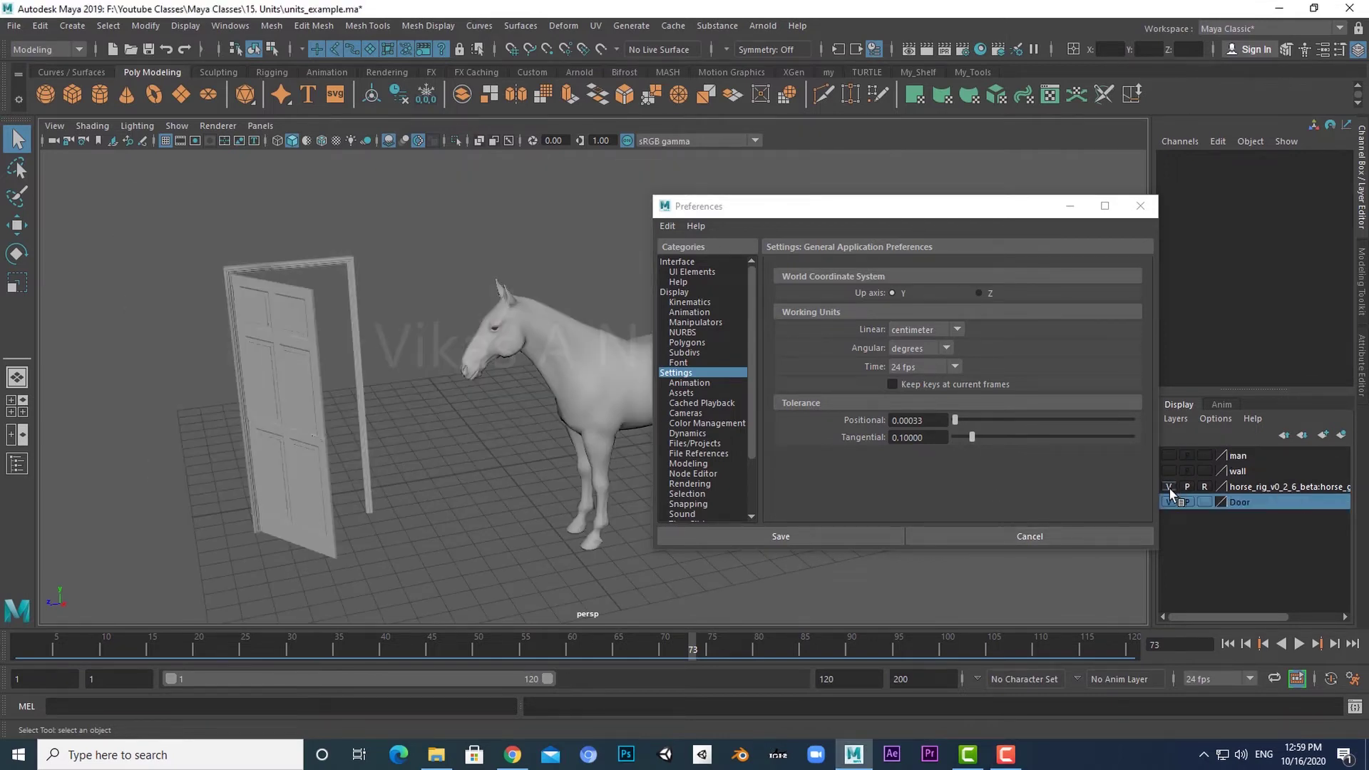
{"action": "left_click", "coordinate": [1169, 486]}
{"action": "left_click_drag", "start_coordinate": [908, 212], "coordinate": [977, 176]}
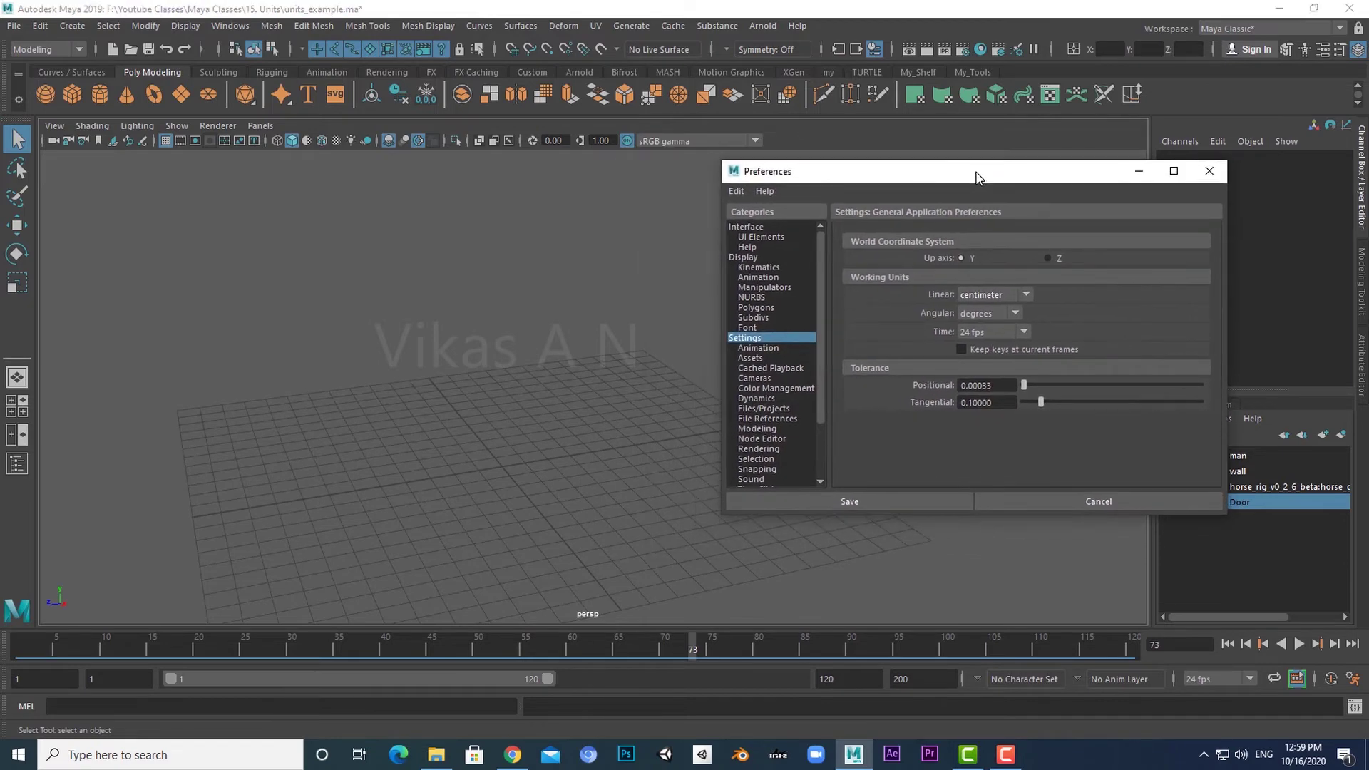
{"action": "left_click_drag", "start_coordinate": [575, 419], "coordinate": [590, 452], "text": "alt"}
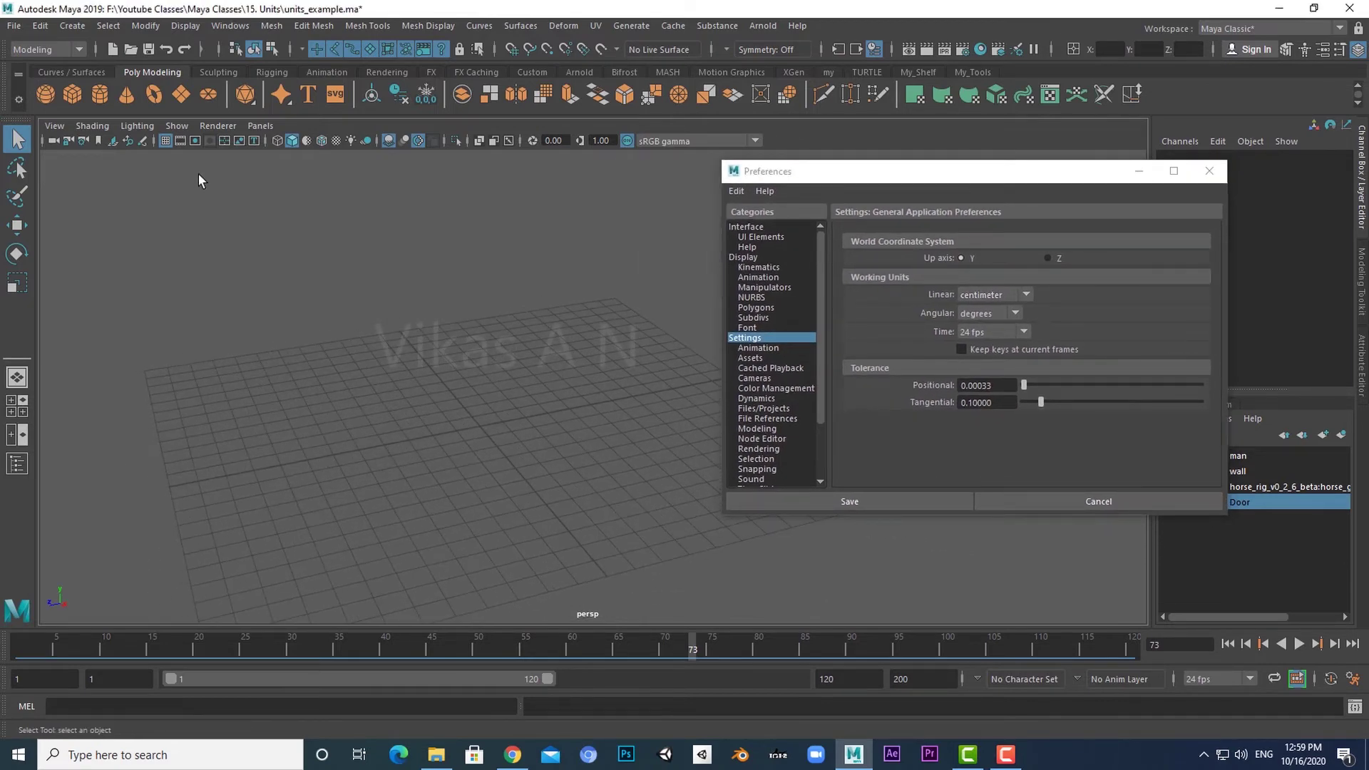
{"action": "left_click", "coordinate": [77, 99]}
{"action": "mouse_move", "coordinate": [443, 447]}
{"action": "left_mouse_down", "text": "alt"}
{"action": "mouse_move", "coordinate": [406, 477]}
{"action": "mouse_move", "coordinate": [421, 495]}
{"action": "mouse_move", "coordinate": [566, 425]}
{"action": "mouse_move", "coordinate": [394, 441]}
{"action": "left_mouse_up", "text": "alt"}
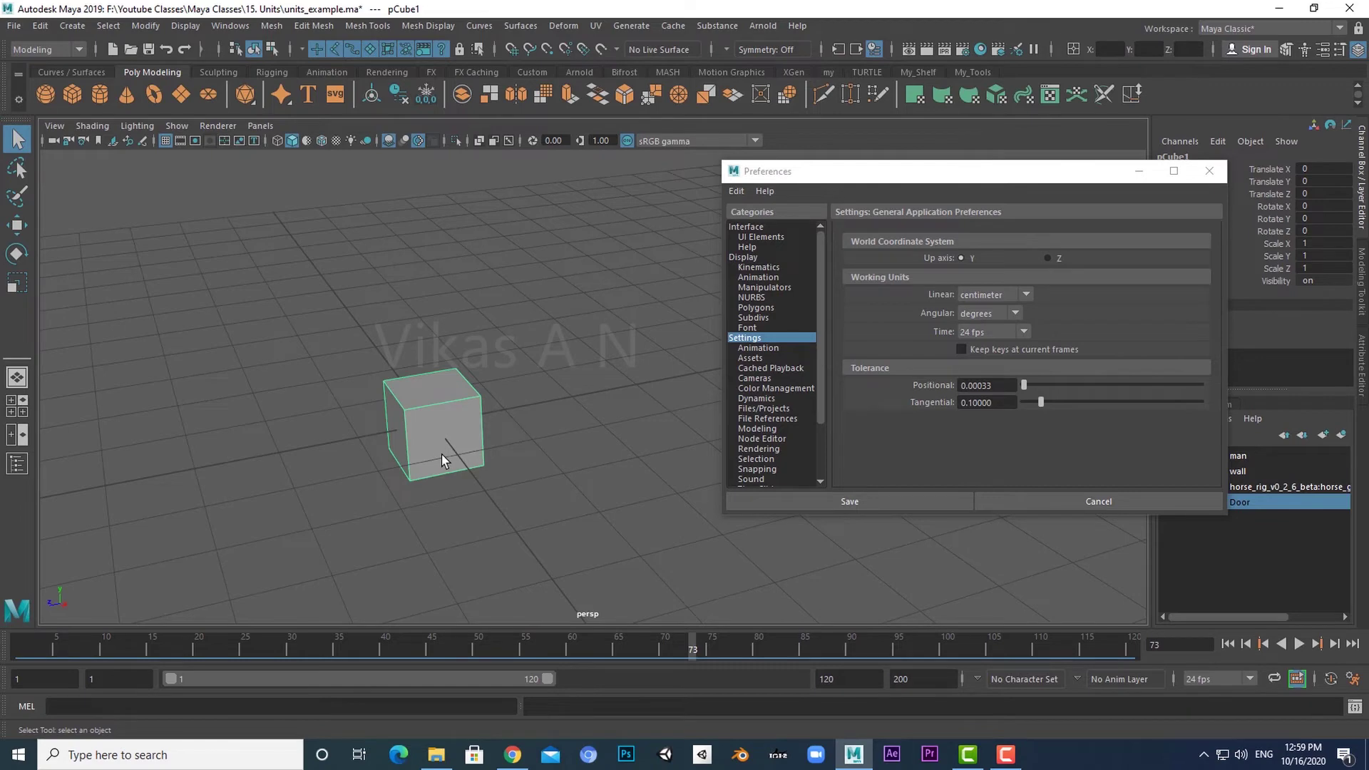
{"action": "mouse_move", "coordinate": [443, 455]}
{"action": "left_mouse_down", "text": "alt"}
{"action": "mouse_move", "coordinate": [437, 507]}
{"action": "mouse_move", "coordinate": [383, 491]}
{"action": "mouse_move", "coordinate": [520, 504]}
{"action": "mouse_move", "coordinate": [504, 474]}
{"action": "left_mouse_up", "text": "alt"}
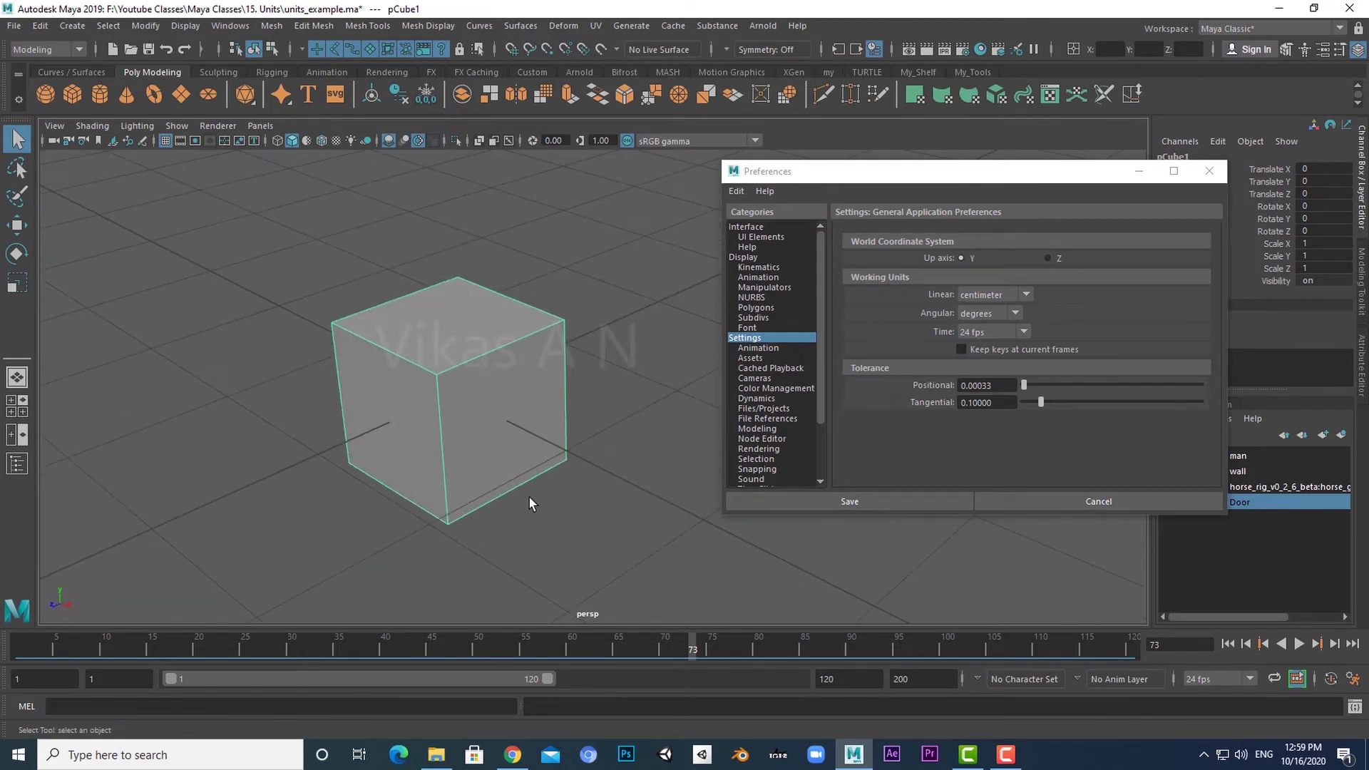
{"action": "mouse_move", "coordinate": [489, 525]}
{"action": "left_mouse_down", "text": "alt"}
{"action": "mouse_move", "coordinate": [454, 533]}
{"action": "mouse_move", "coordinate": [435, 559]}
{"action": "left_mouse_up", "text": "alt"}
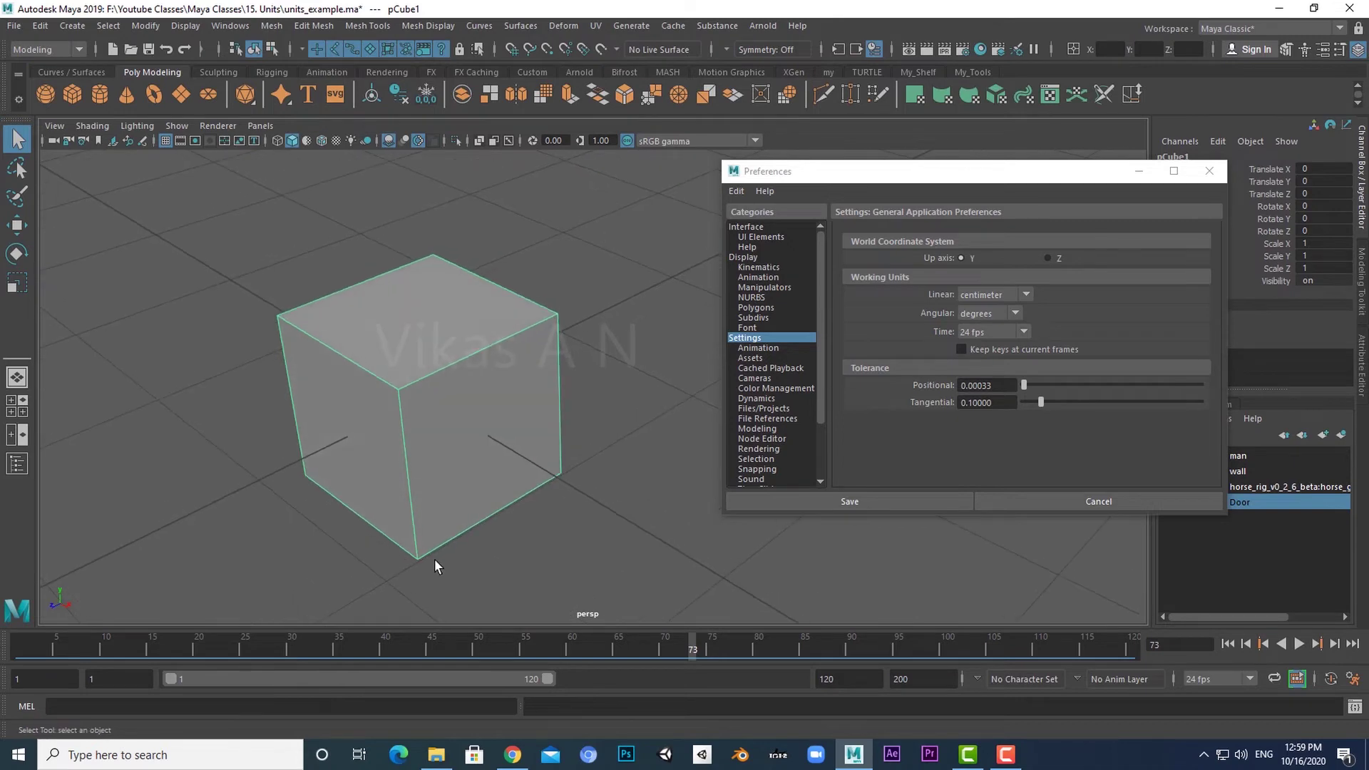
{"action": "mouse_move", "coordinate": [542, 428]}
{"action": "left_mouse_down", "text": "alt"}
{"action": "mouse_move", "coordinate": [513, 445]}
{"action": "mouse_move", "coordinate": [485, 521]}
{"action": "mouse_move", "coordinate": [452, 428]}
{"action": "left_mouse_up", "text": "alt"}
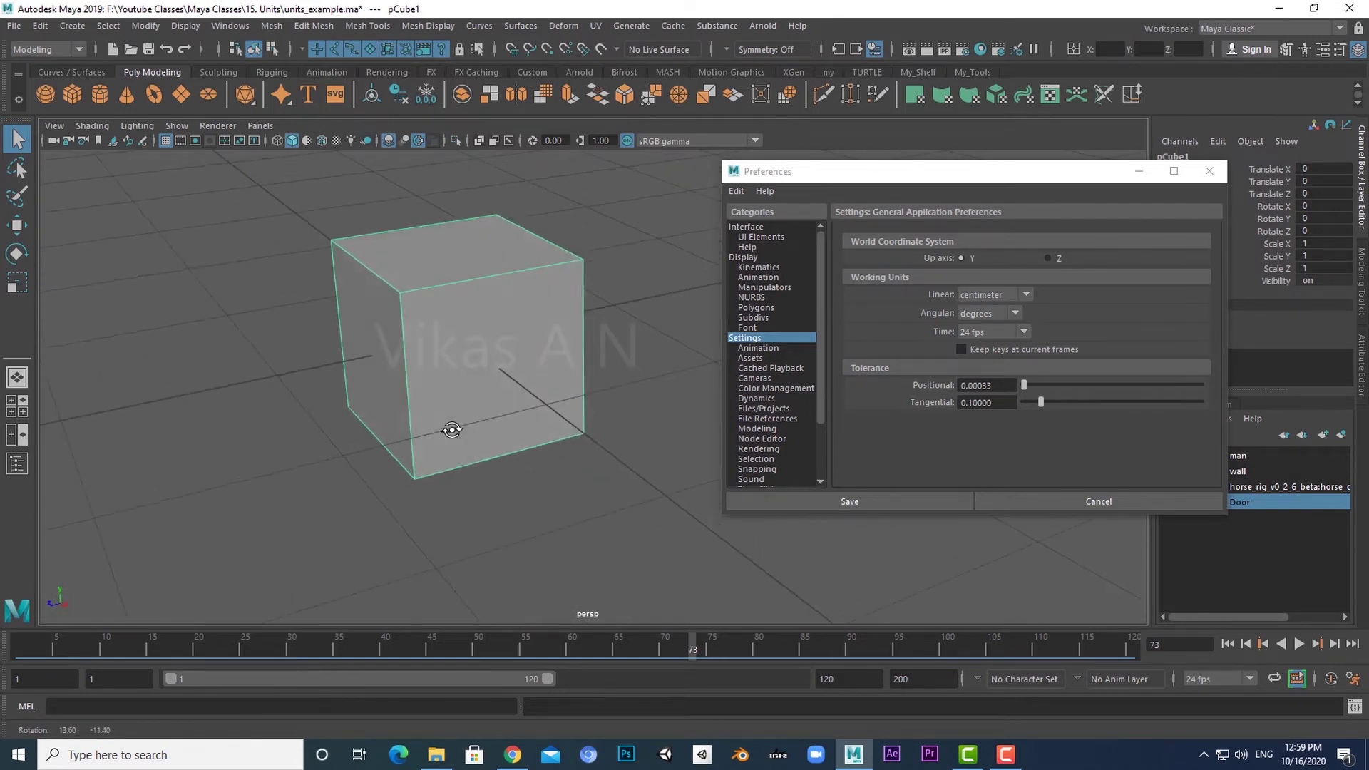
Step: Snap the cube's pivot to its bottom front corner and place that corner on the grid origin
{"action": "key", "text": "w"}
{"action": "key", "text": "d"}
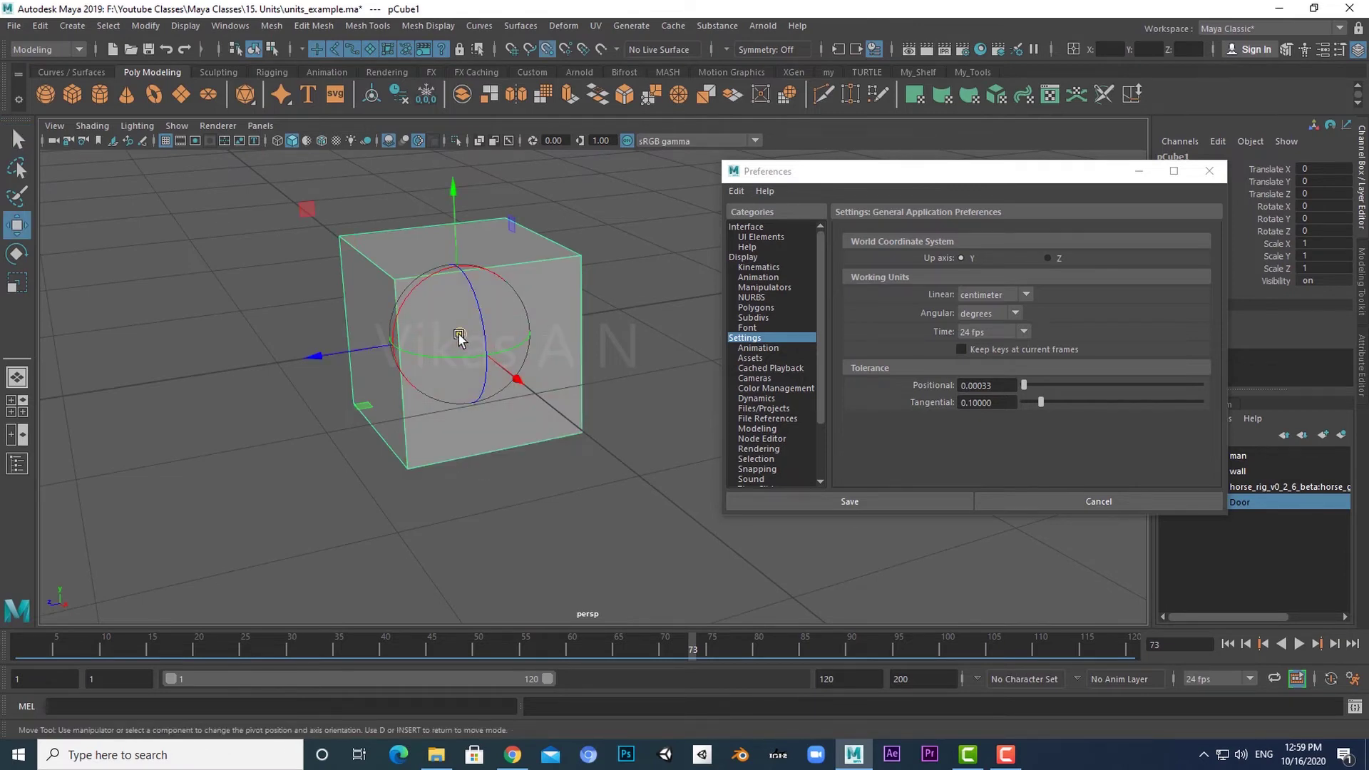
{"action": "left_click_drag", "start_coordinate": [487, 385], "coordinate": [407, 469]}
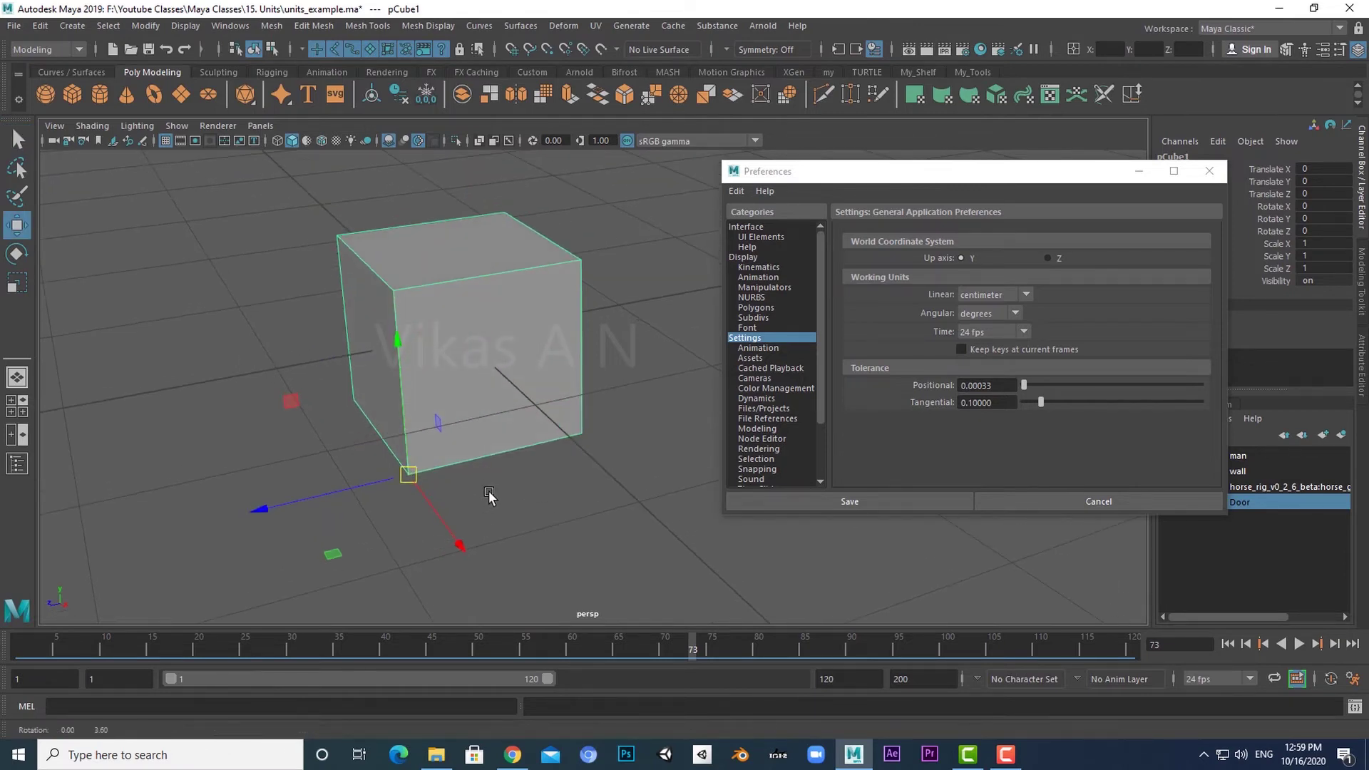
{"action": "mouse_move", "coordinate": [408, 470]}
{"action": "left_mouse_down"}
{"action": "mouse_move", "coordinate": [460, 385]}
{"action": "mouse_move", "coordinate": [541, 430]}
{"action": "mouse_move", "coordinate": [526, 468]}
{"action": "mouse_move", "coordinate": [544, 469]}
{"action": "mouse_move", "coordinate": [472, 481]}
{"action": "mouse_move", "coordinate": [453, 385]}
{"action": "mouse_move", "coordinate": [504, 468]}
{"action": "mouse_move", "coordinate": [330, 470]}
{"action": "left_mouse_up"}
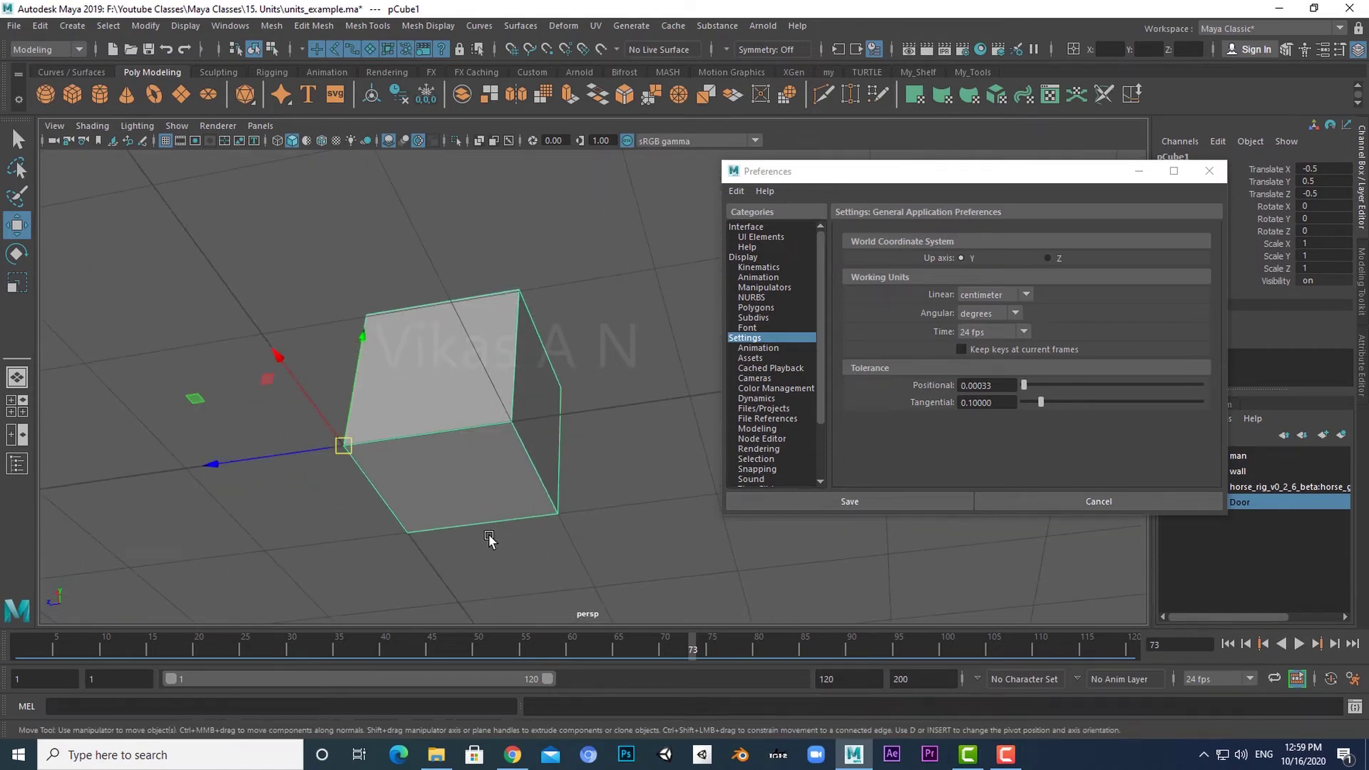
{"action": "mouse_move", "coordinate": [489, 544]}
{"action": "left_mouse_down", "text": "alt"}
{"action": "mouse_move", "coordinate": [627, 562]}
{"action": "mouse_move", "coordinate": [504, 568]}
{"action": "mouse_move", "coordinate": [510, 531]}
{"action": "left_mouse_up", "text": "alt"}
{"action": "key", "text": "q"}
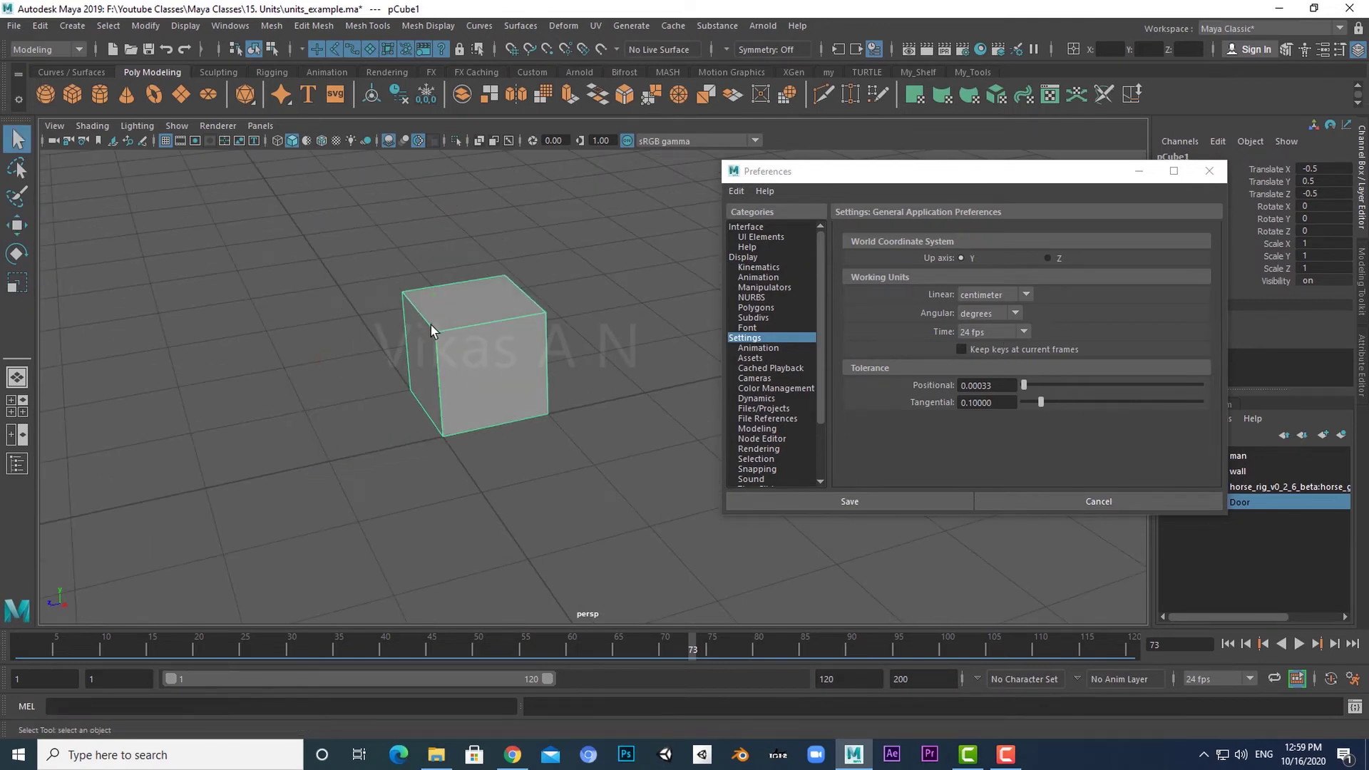
{"action": "scroll", "coordinate": [527, 471], "scroll_direction": "down", "scroll_amount": 3}
{"action": "scroll", "coordinate": [525, 507], "scroll_direction": "down", "scroll_amount": 3}
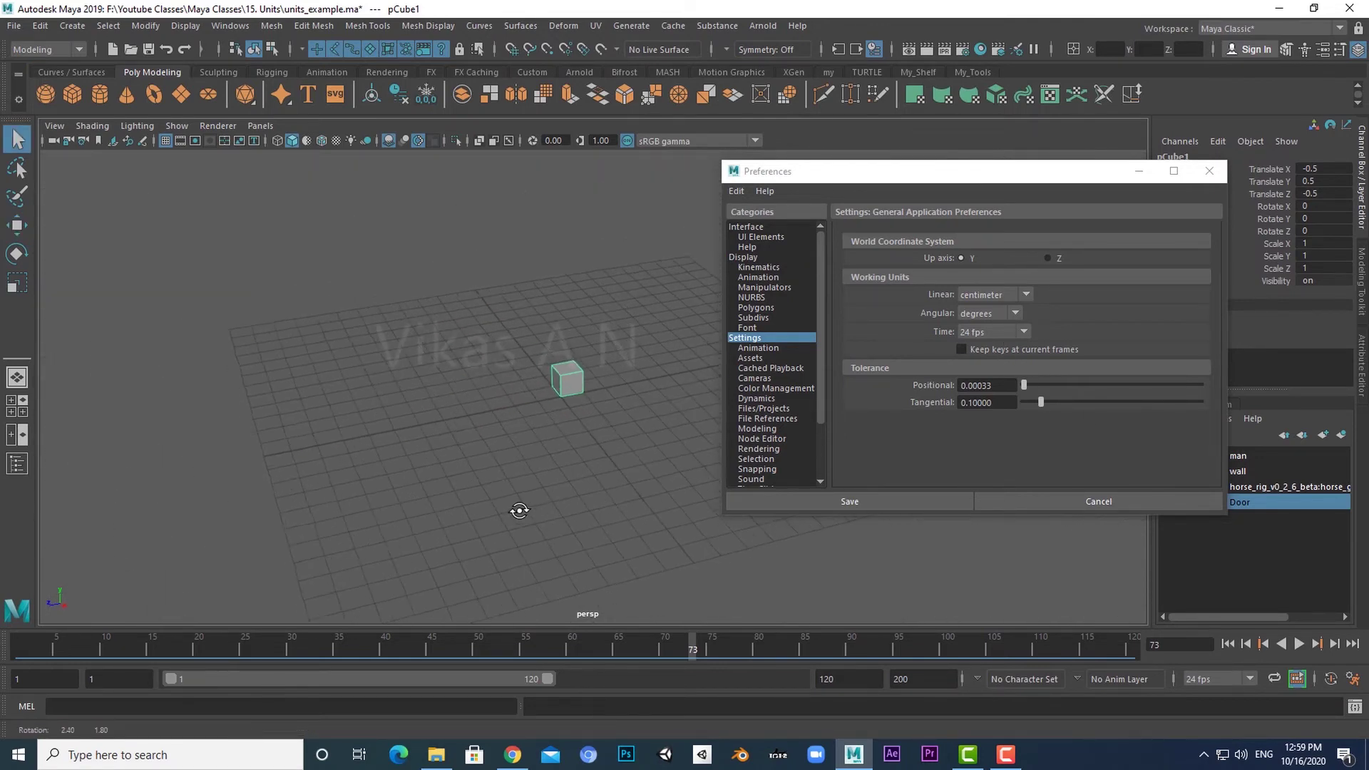
Step: Set the linear unit to inch, create pCube2 and move it forward along Z
{"action": "left_click", "coordinate": [1001, 297]}
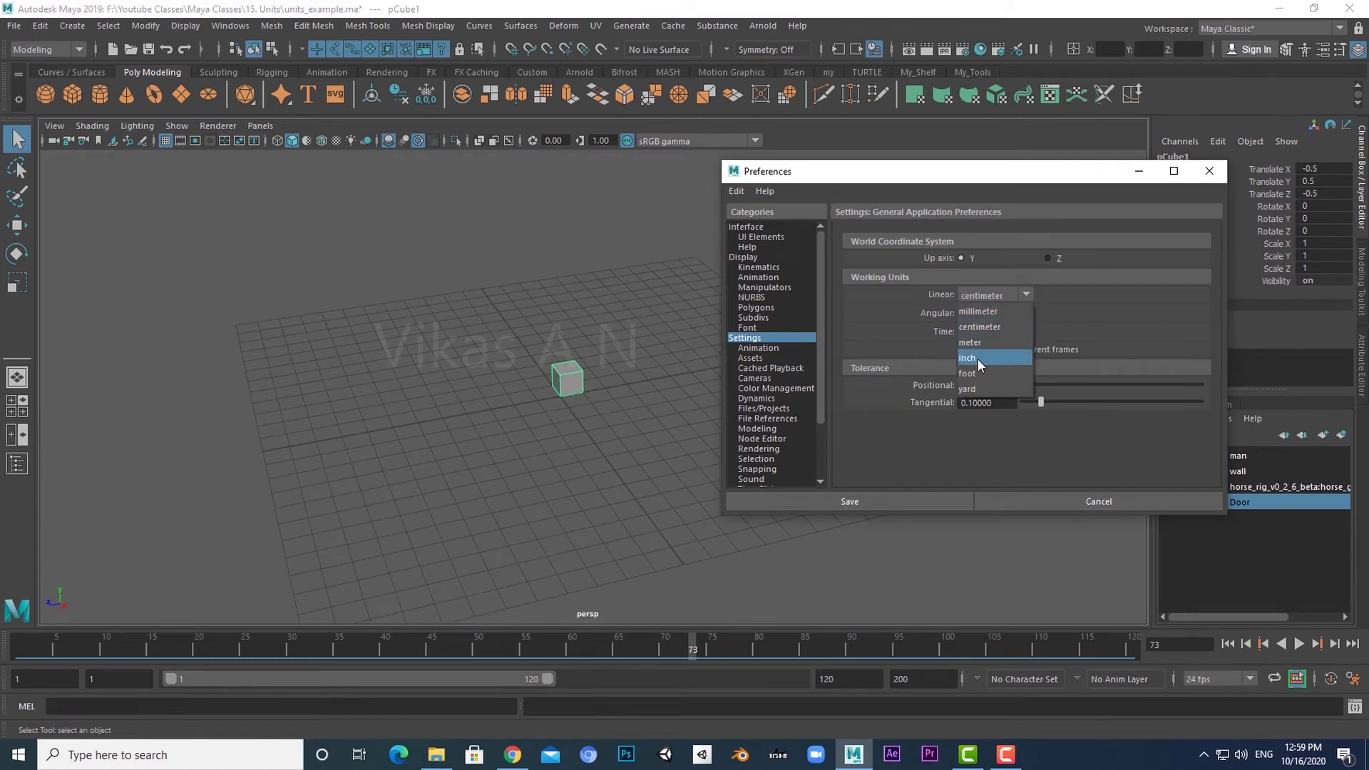
{"action": "left_click", "coordinate": [975, 358]}
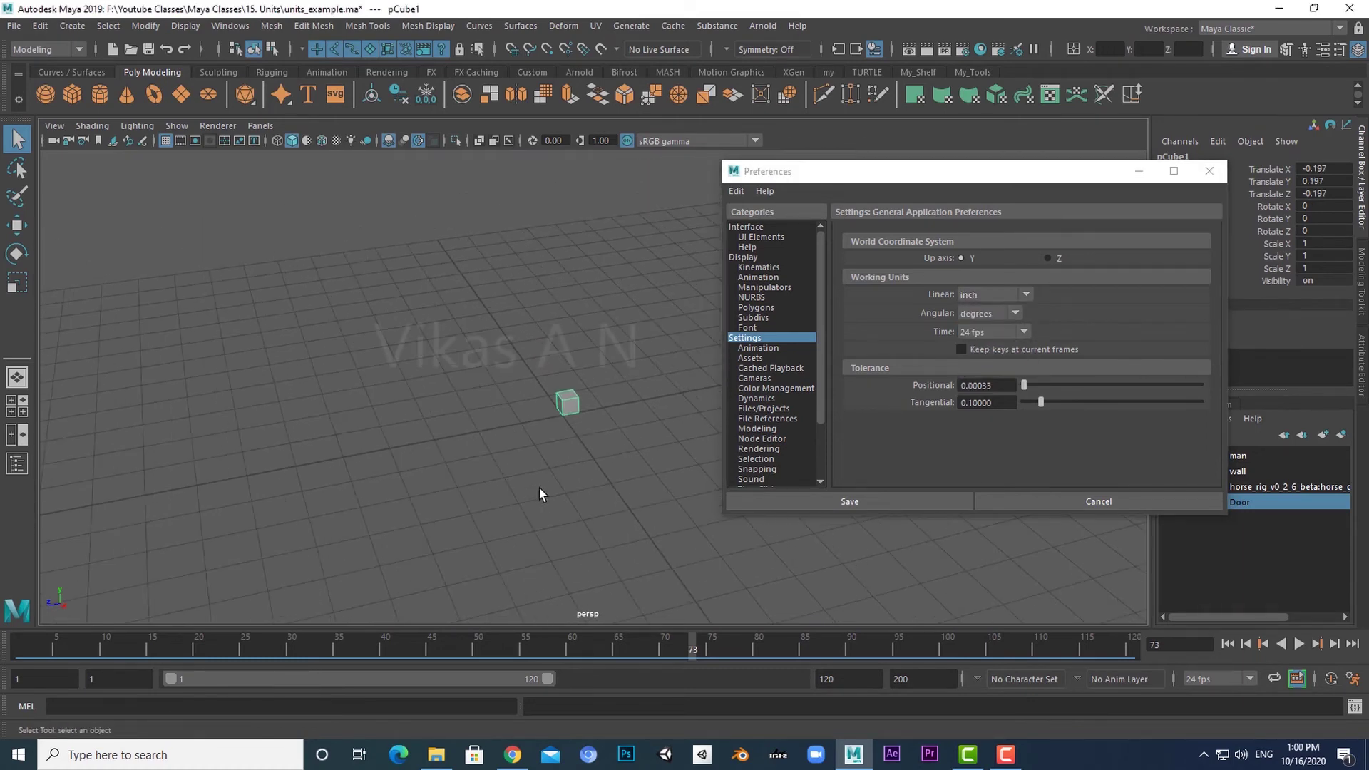
{"action": "left_click", "coordinate": [593, 467]}
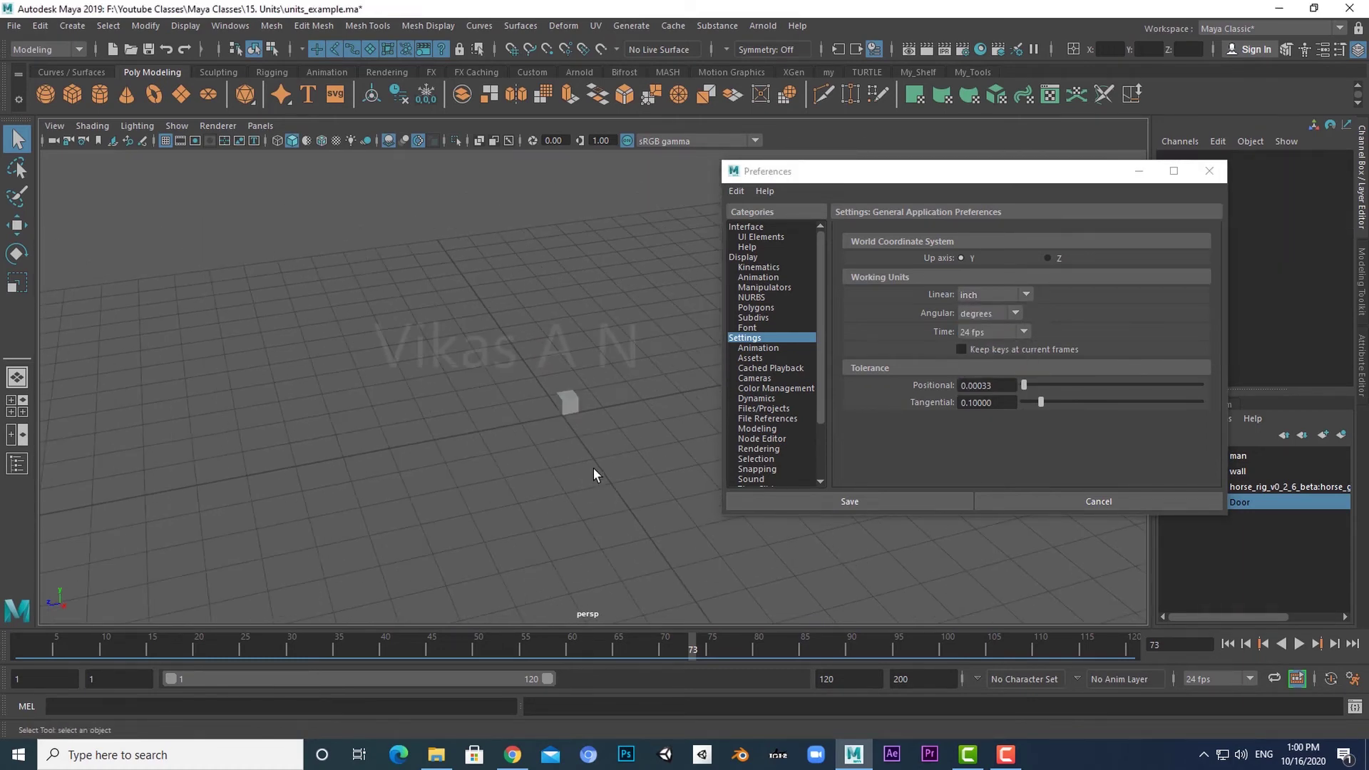
{"action": "left_click", "coordinate": [72, 93]}
{"action": "key", "text": "w"}
{"action": "left_click_drag", "start_coordinate": [528, 438], "coordinate": [494, 463]}
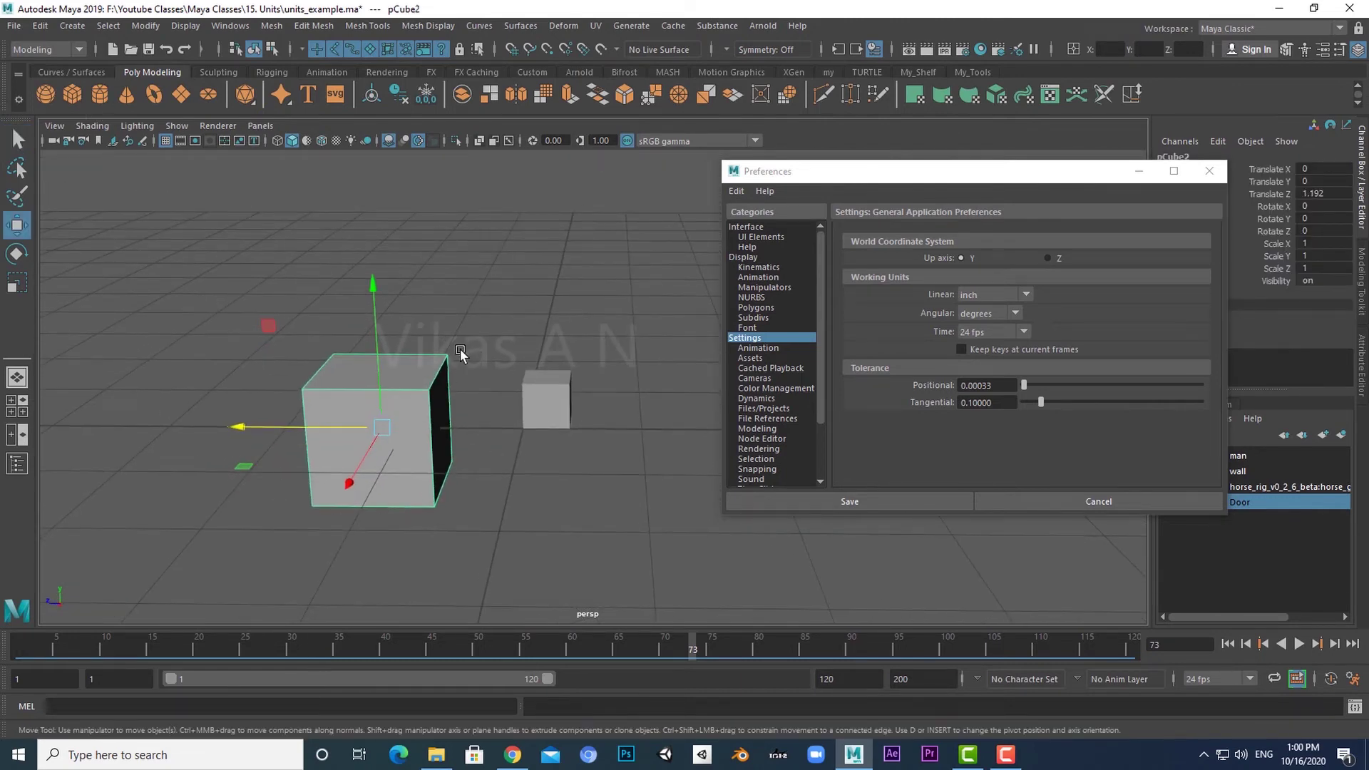
{"action": "left_click_drag", "start_coordinate": [469, 513], "coordinate": [454, 515], "text": "alt"}
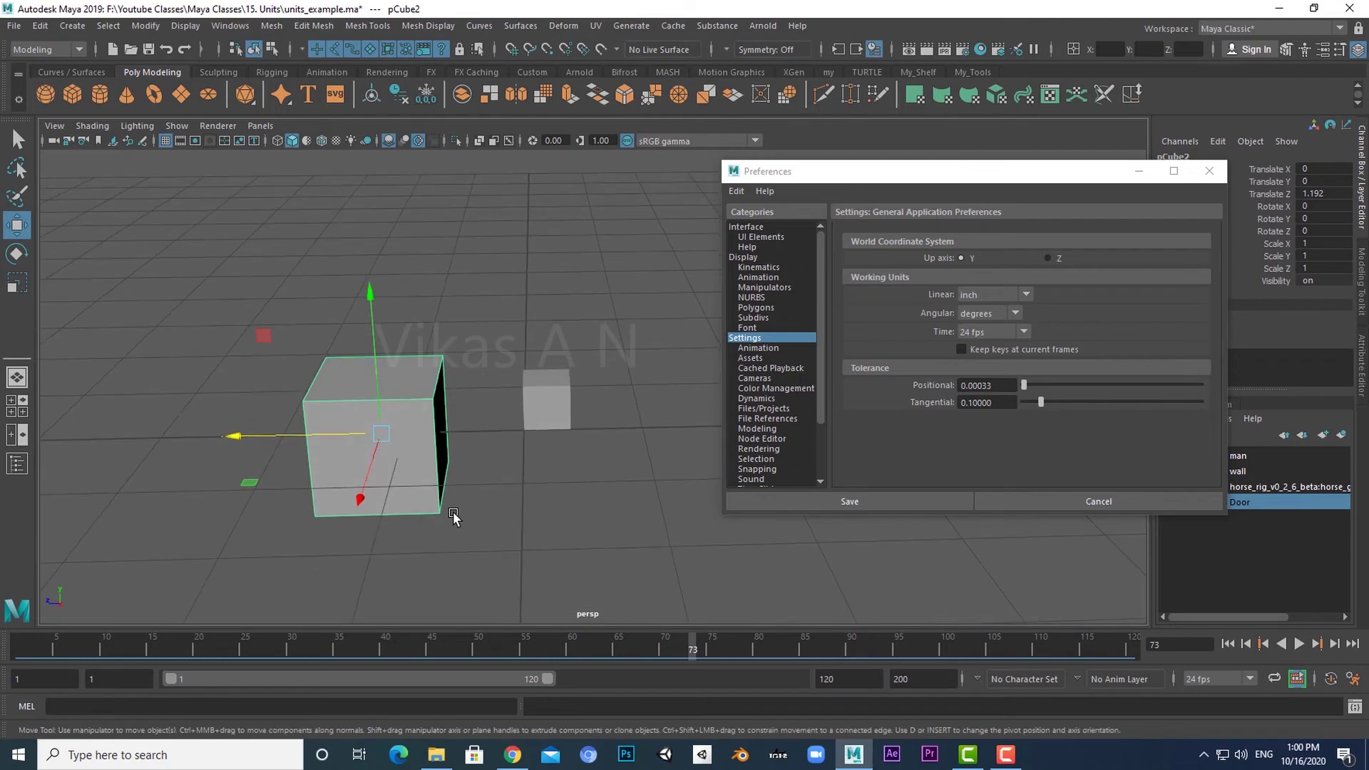
{"action": "scroll", "coordinate": [453, 515], "scroll_direction": "down", "scroll_amount": 2}
Step: Set the linear unit to millimeter, add a tiny pCube3 and move it along Z
{"action": "left_click", "coordinate": [996, 294]}
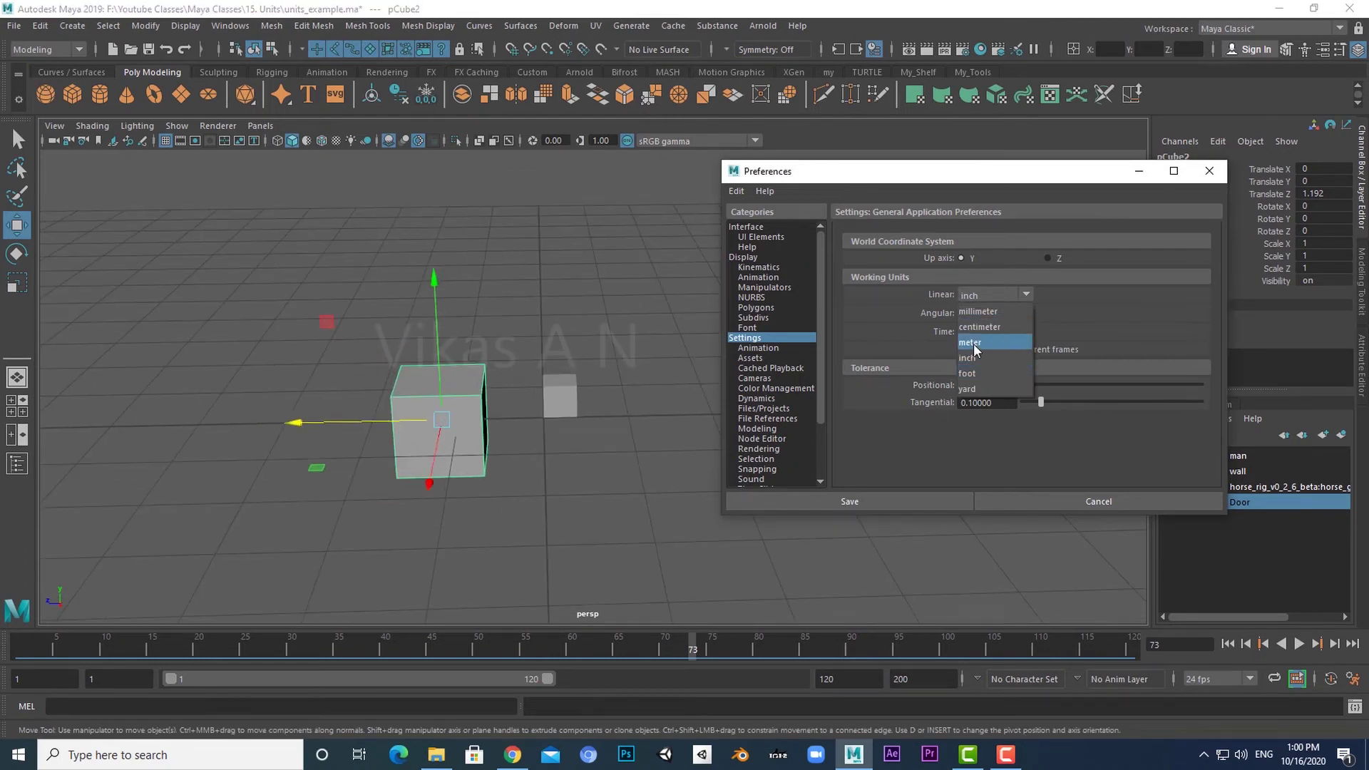
{"action": "left_click", "coordinate": [980, 311]}
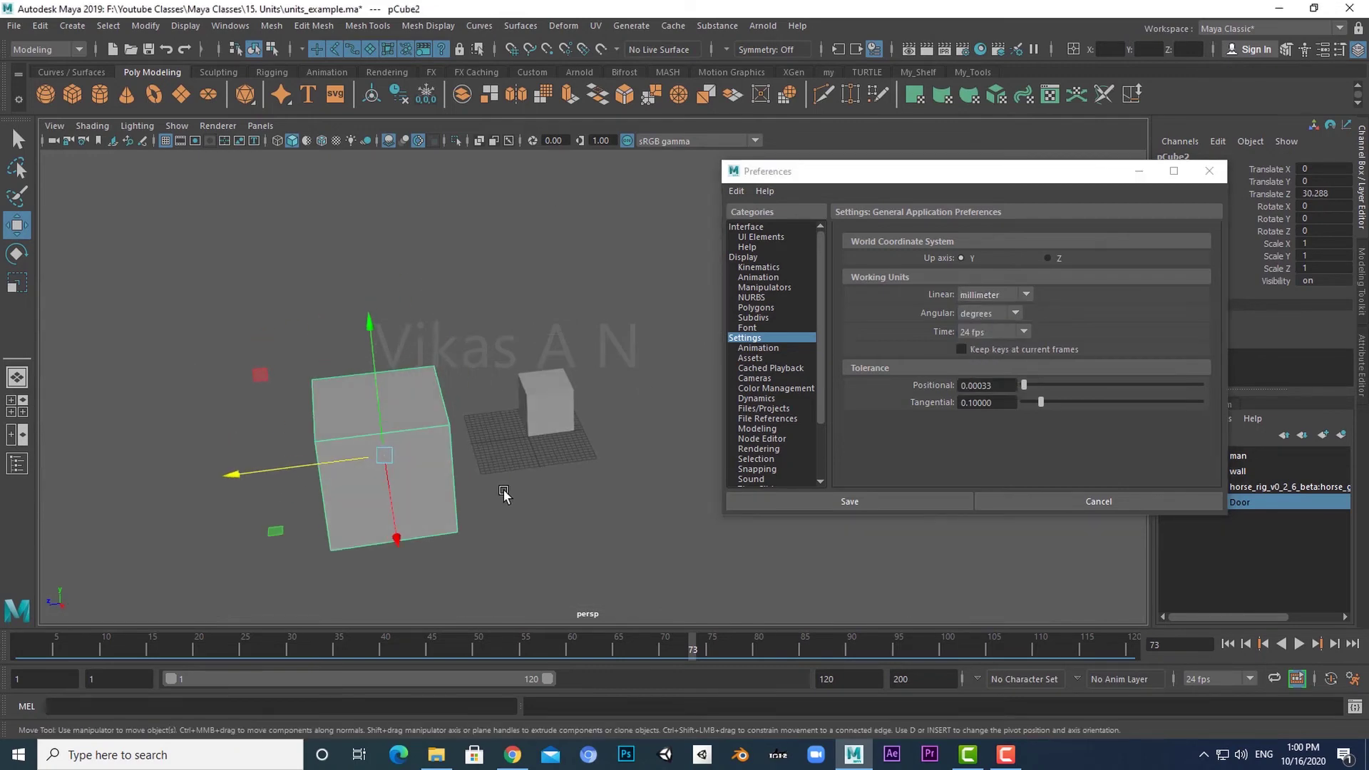
{"action": "left_click", "coordinate": [408, 314]}
{"action": "left_click", "coordinate": [531, 446]}
{"action": "scroll", "coordinate": [436, 504], "scroll_direction": "up", "scroll_amount": 3}
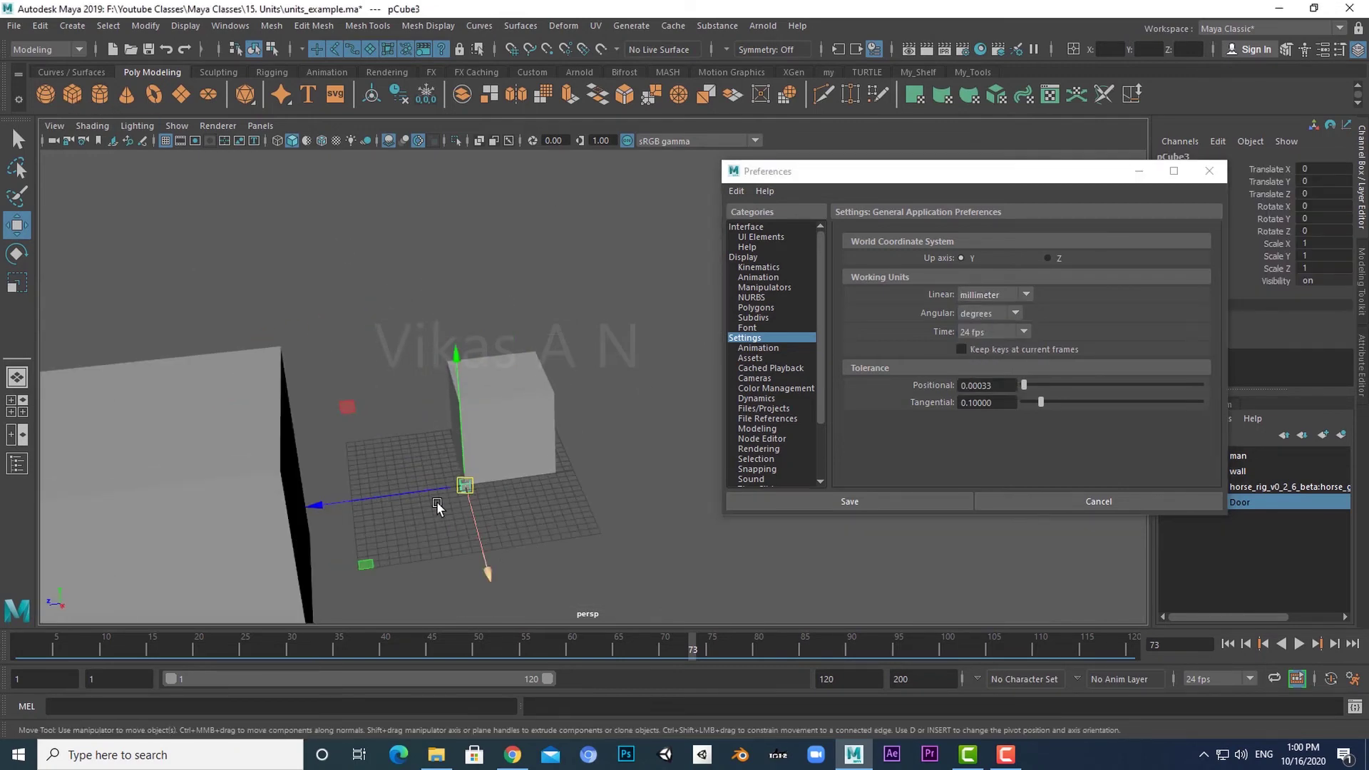
{"action": "left_click_drag", "start_coordinate": [436, 499], "coordinate": [371, 499]}
{"action": "mouse_move", "coordinate": [461, 541]}
{"action": "left_mouse_down", "text": "alt"}
{"action": "mouse_move", "coordinate": [358, 516]}
{"action": "mouse_move", "coordinate": [327, 575]}
{"action": "mouse_move", "coordinate": [416, 469]}
{"action": "left_mouse_up", "text": "alt"}
{"action": "key", "text": "q"}
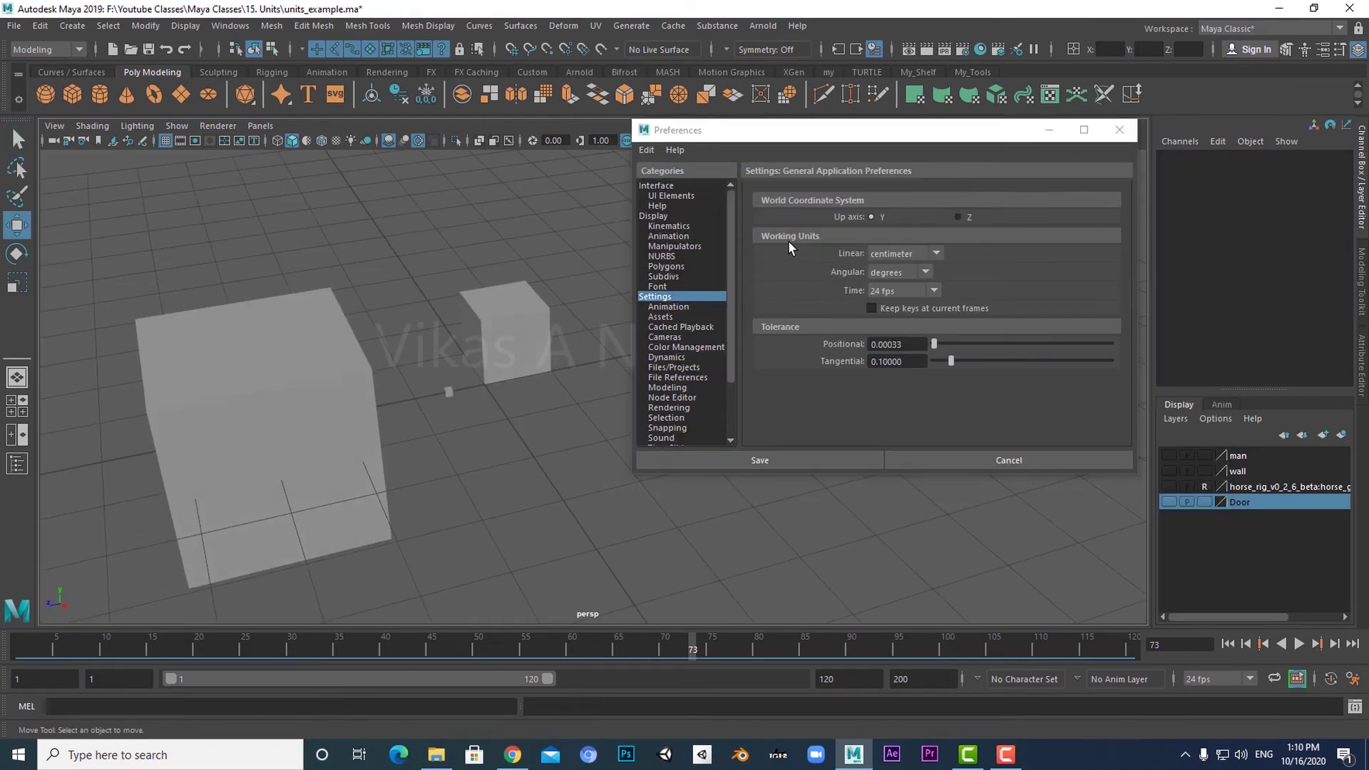
Step: Select pCube1 and set its polyCube1 Height to 3
{"action": "left_click_drag", "start_coordinate": [574, 489], "coordinate": [559, 500], "text": "alt"}
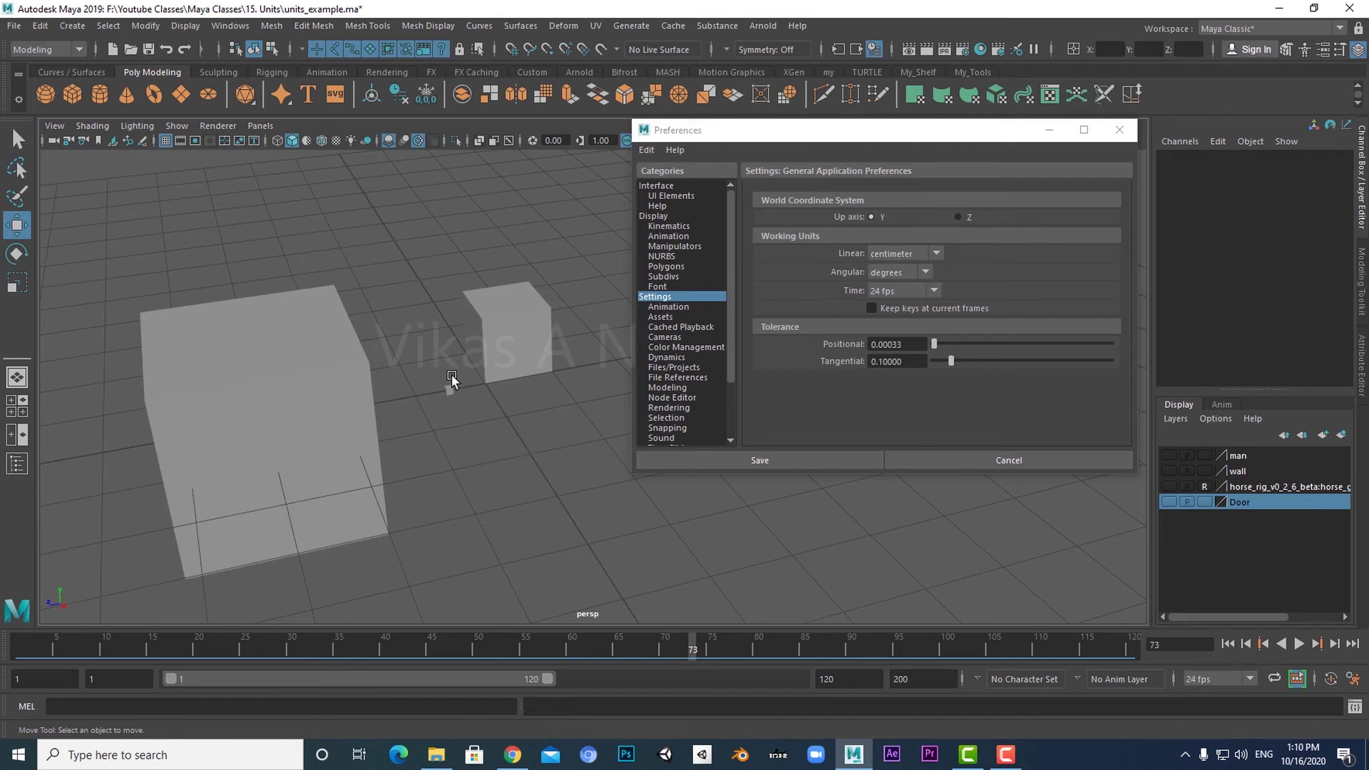
{"action": "left_click", "coordinate": [523, 366]}
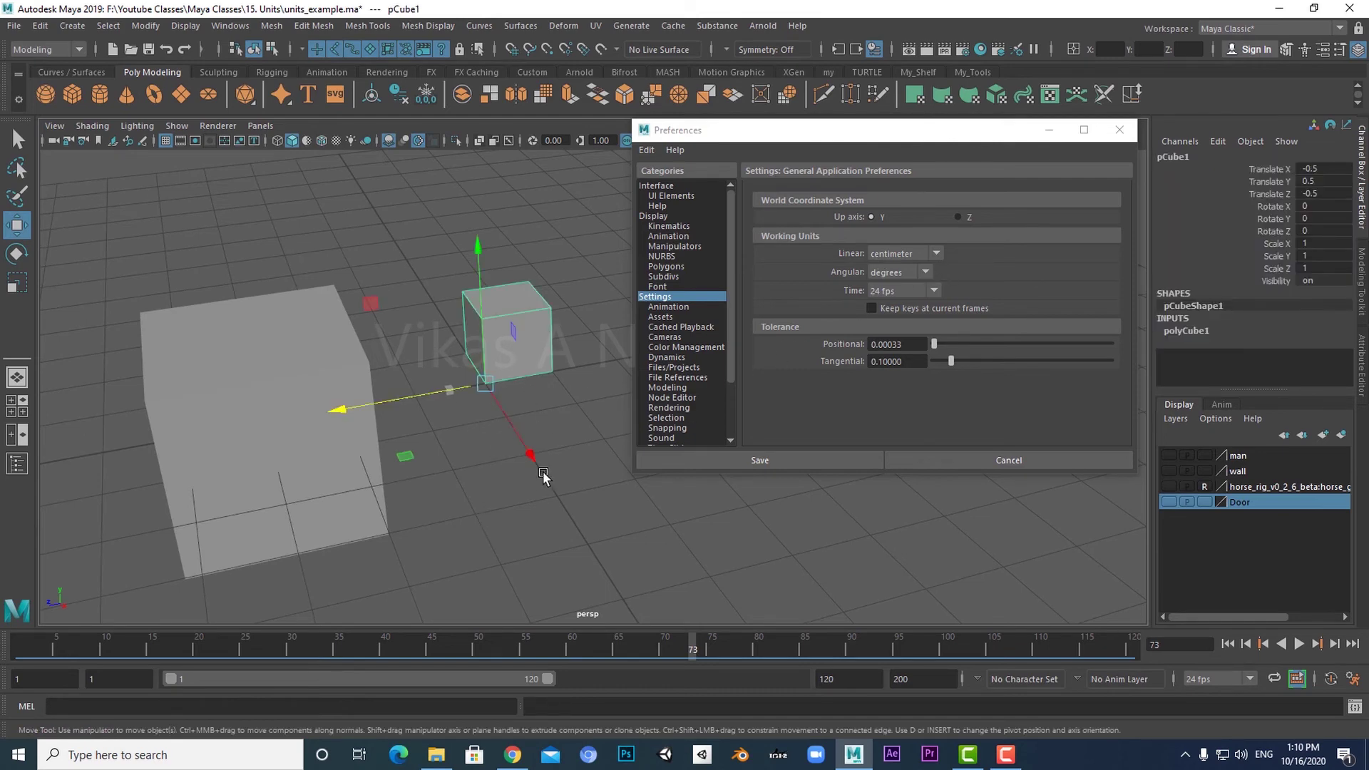
{"action": "left_click_drag", "start_coordinate": [524, 367], "coordinate": [499, 389], "text": "alt"}
{"action": "scroll", "coordinate": [1255, 323], "scroll_direction": "down", "scroll_amount": 2}
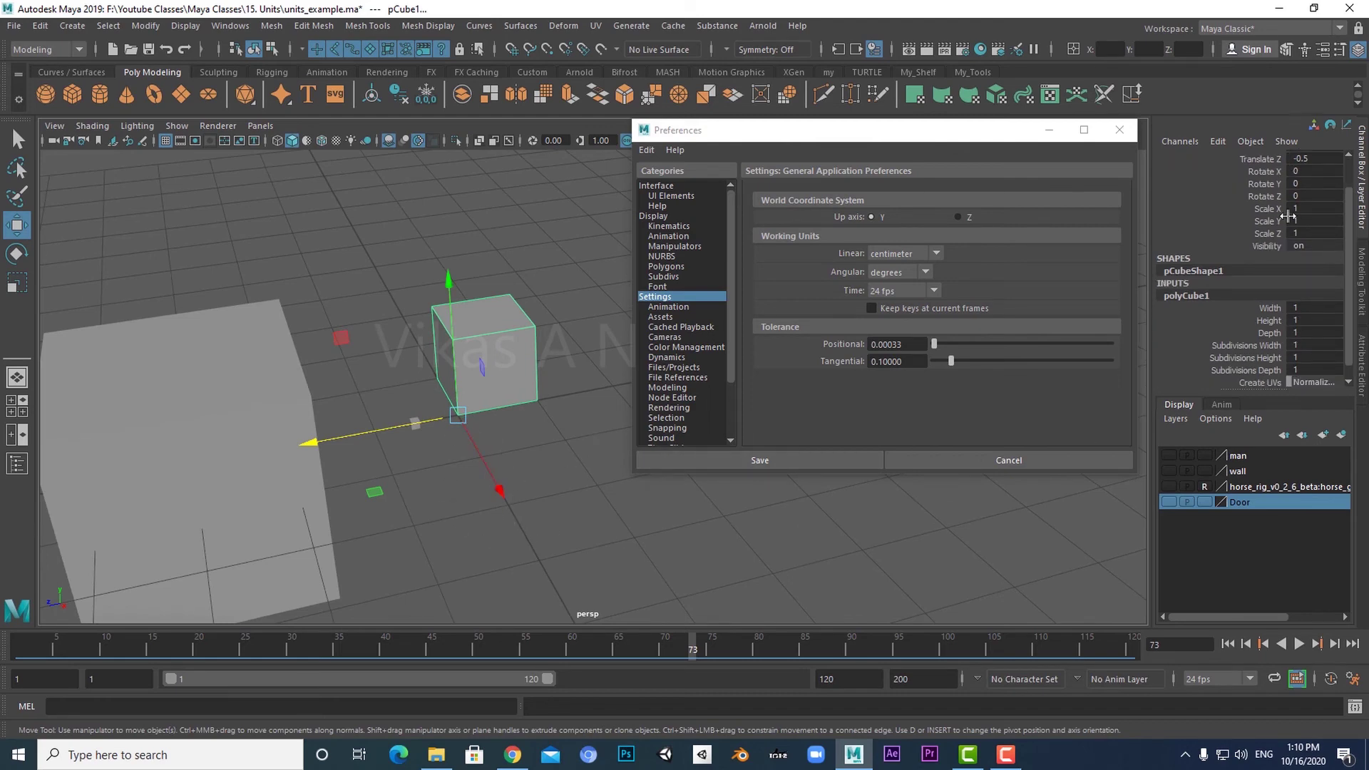
{"action": "scroll", "coordinate": [1305, 191], "scroll_direction": "up", "scroll_amount": 2}
{"action": "scroll", "coordinate": [564, 453], "scroll_direction": "down", "scroll_amount": 2}
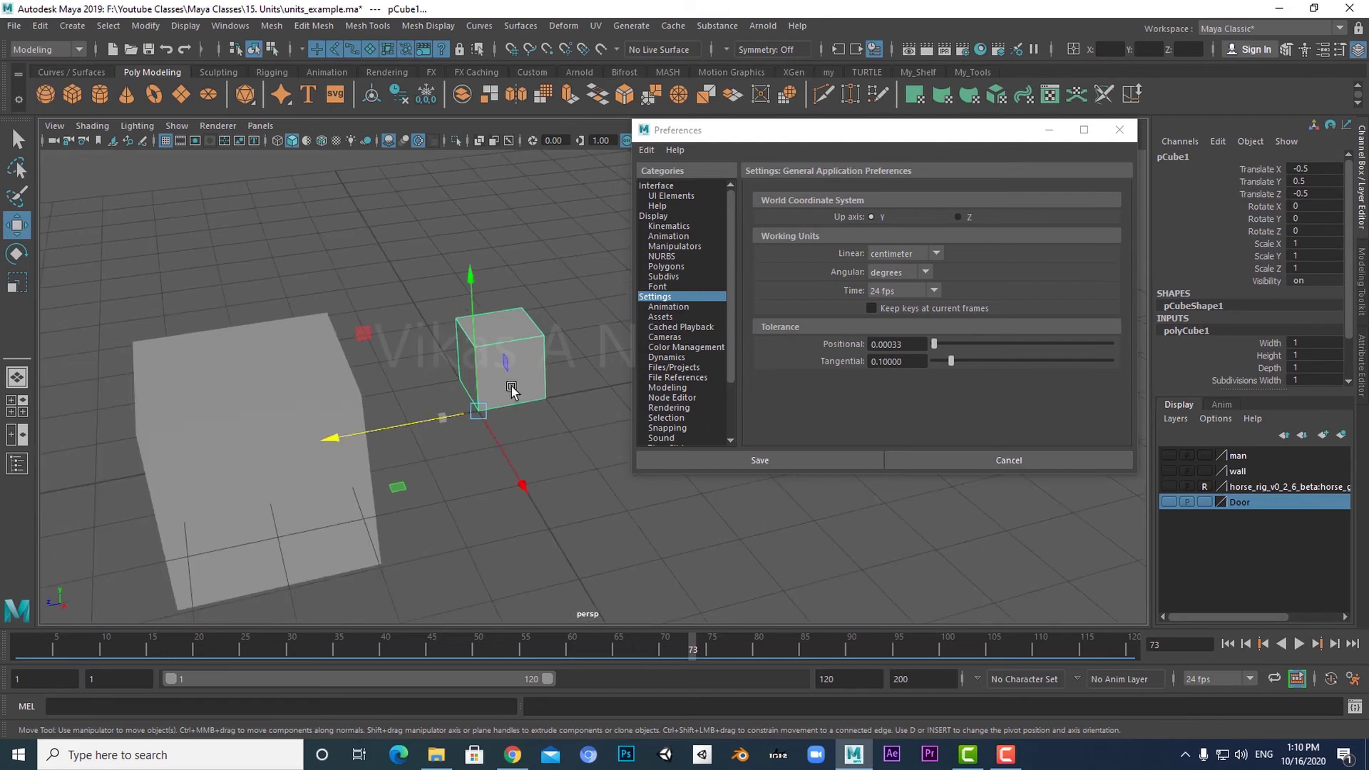
{"action": "double_click", "coordinate": [1319, 355]}
{"action": "type", "text": "3"}
{"action": "key", "text": "Return"}
Step: Set pCube1's Translate X to 5
{"action": "scroll", "coordinate": [563, 552], "scroll_direction": "up", "scroll_amount": 1}
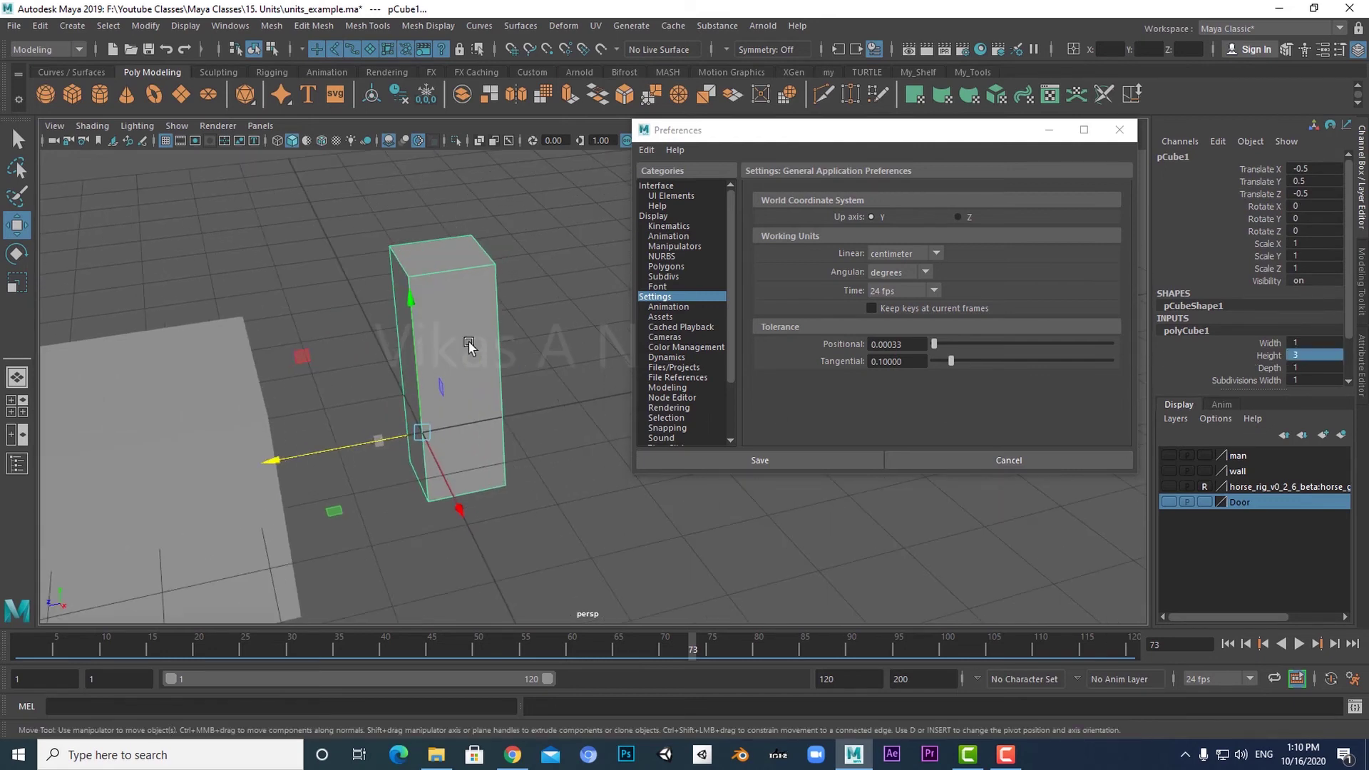
{"action": "scroll", "coordinate": [519, 560], "scroll_direction": "down", "scroll_amount": 2}
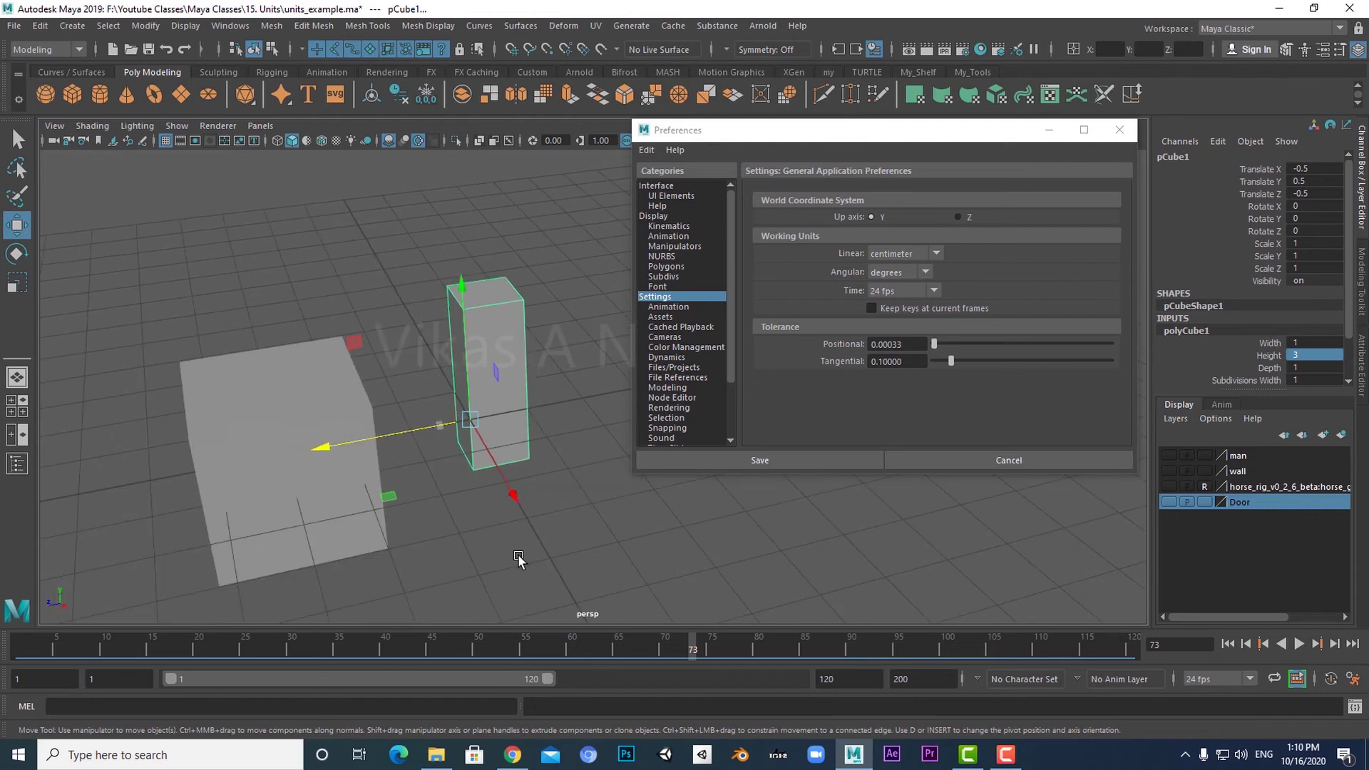
{"action": "scroll", "coordinate": [518, 560], "scroll_direction": "up", "scroll_amount": 1}
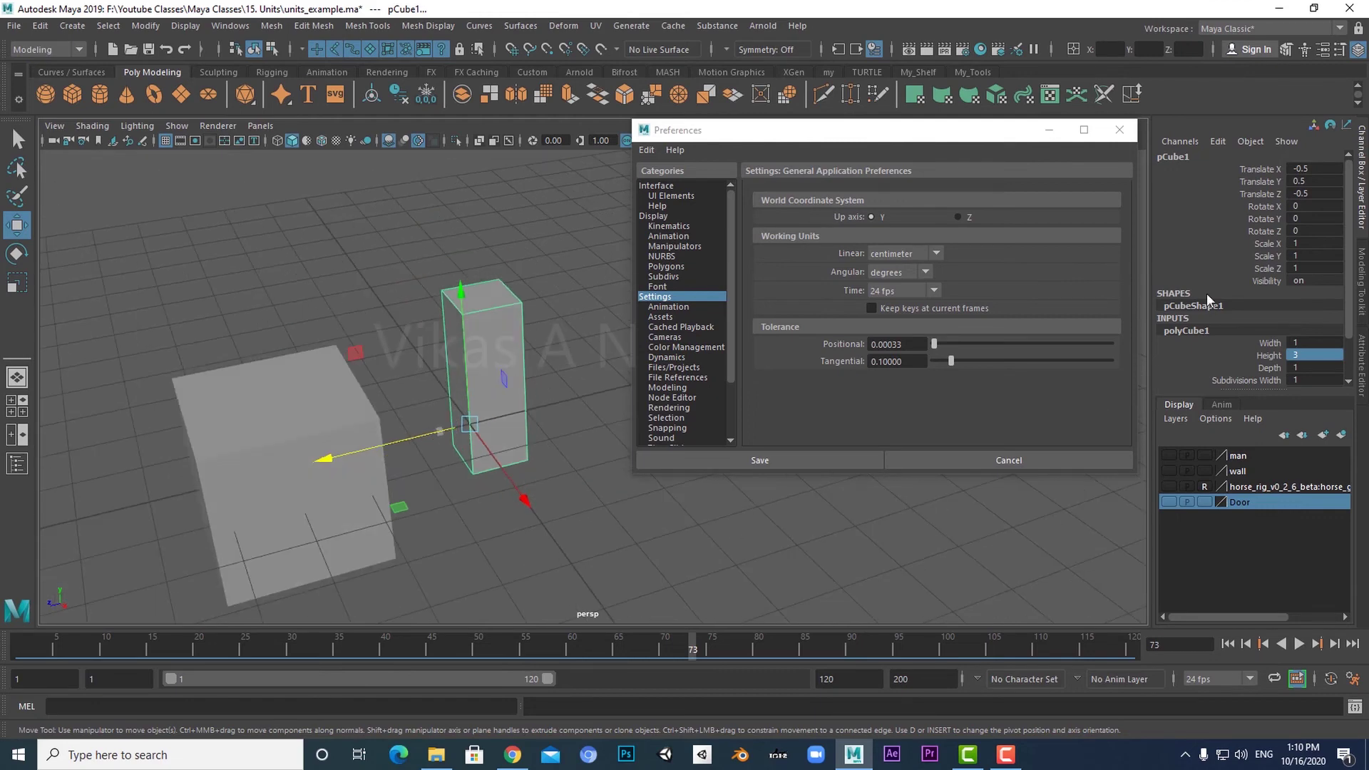
{"action": "double_click", "coordinate": [1315, 169]}
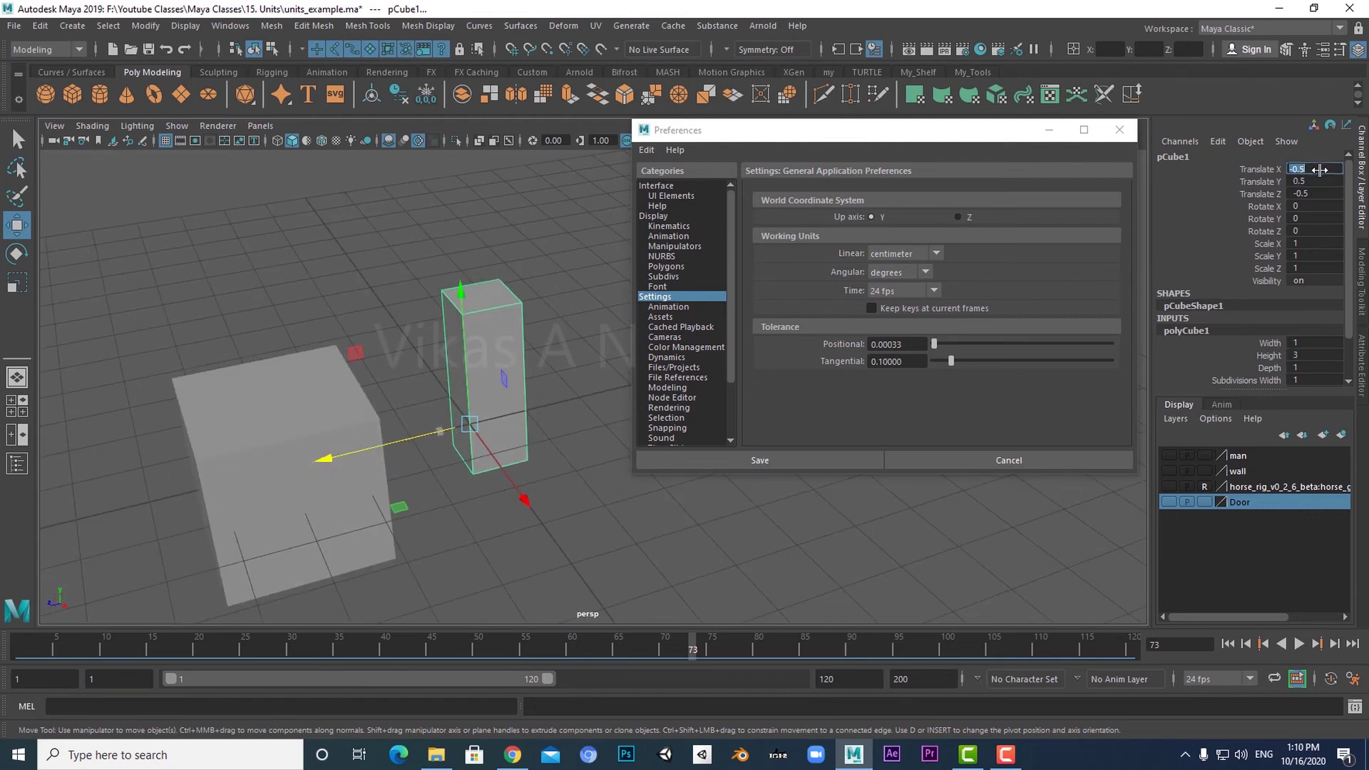
{"action": "type", "text": "5"}
{"action": "key", "text": "Return"}
{"action": "mouse_move", "coordinate": [713, 564]}
{"action": "left_mouse_down", "text": "alt"}
{"action": "mouse_move", "coordinate": [628, 540]}
{"action": "mouse_move", "coordinate": [478, 460]}
{"action": "left_mouse_up", "text": "alt"}
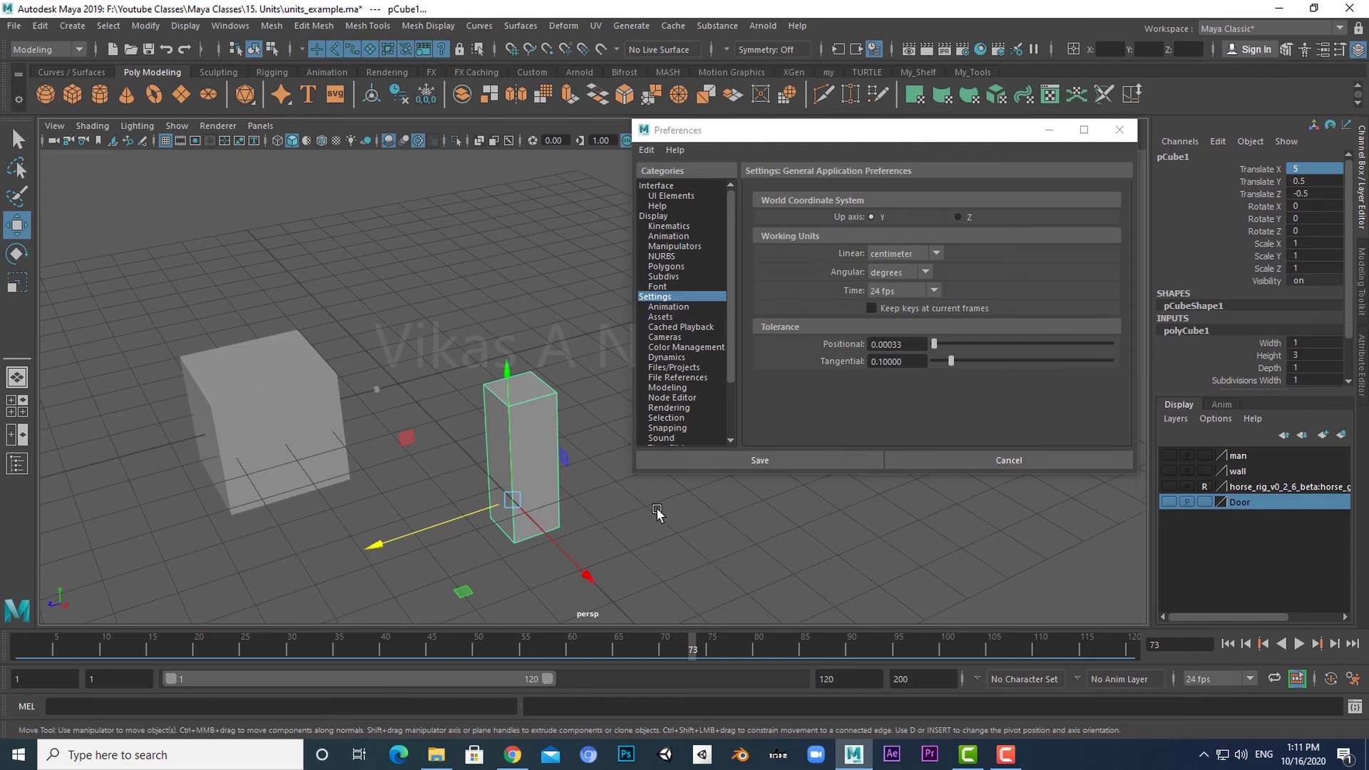
{"action": "mouse_move", "coordinate": [624, 542]}
{"action": "left_mouse_down", "text": "alt"}
{"action": "mouse_move", "coordinate": [665, 537]}
{"action": "mouse_move", "coordinate": [723, 572]}
{"action": "left_mouse_up", "text": "alt"}
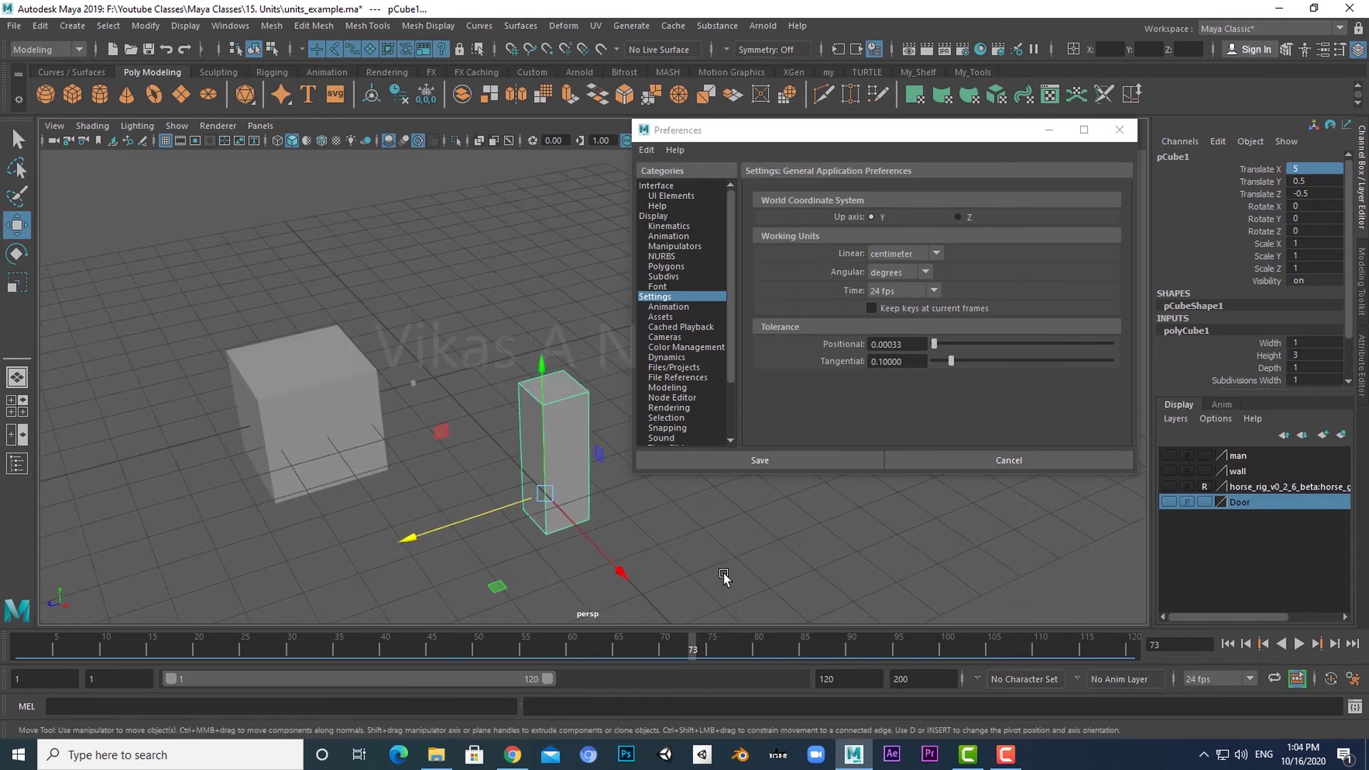